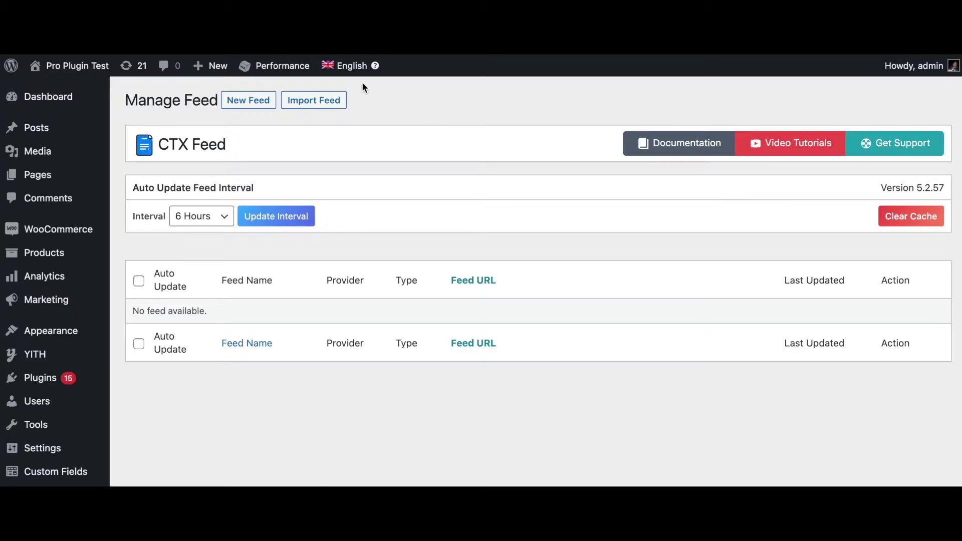
- Create a new product feed with the Facebook Catalog / Instagram template and name its file FB ENG feed
mouse_move(354, 72)
click(261, 105)
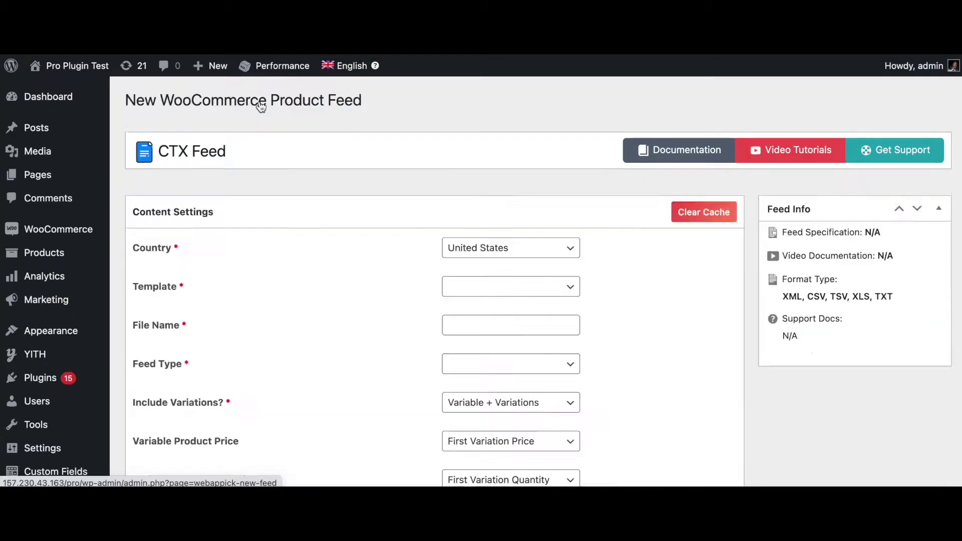
click(511, 287)
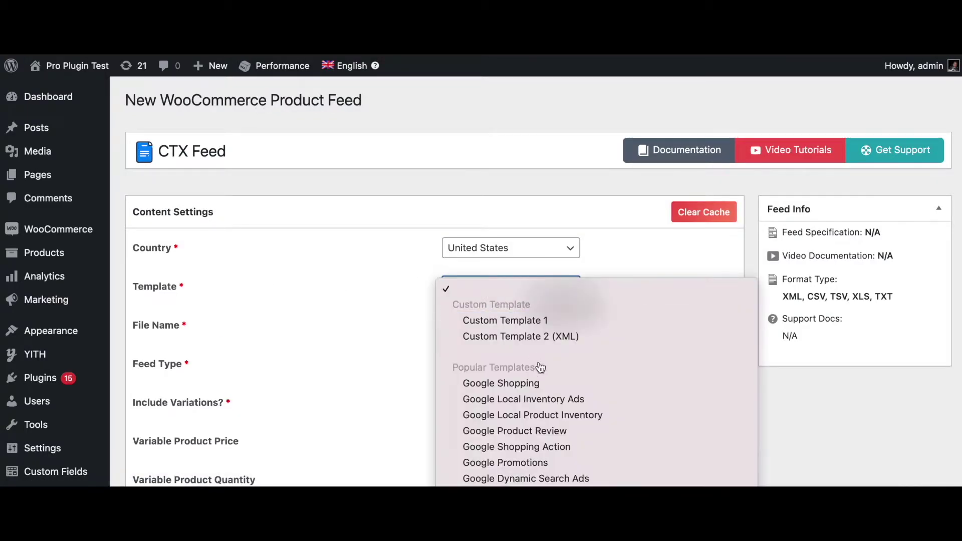
scroll(539, 364, down, 1)
click(534, 372)
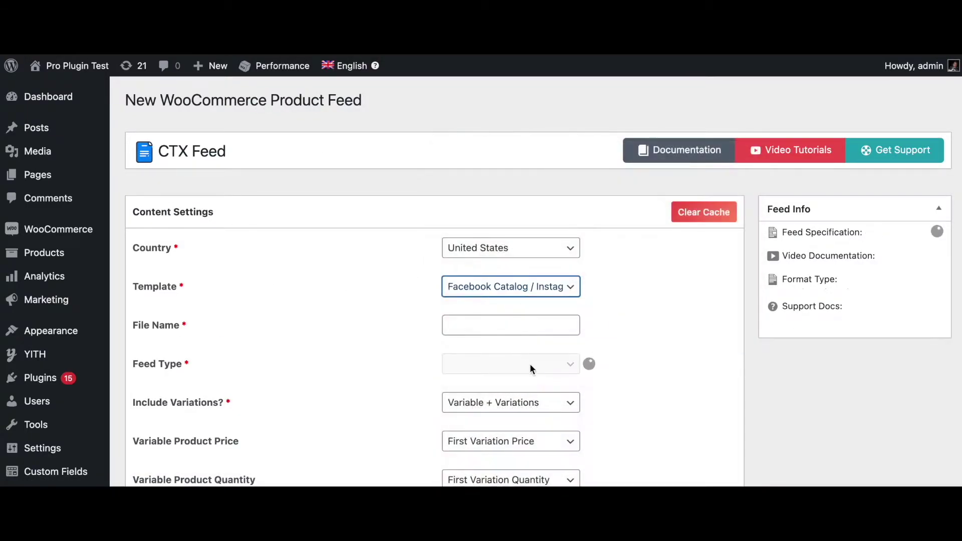
click(467, 323)
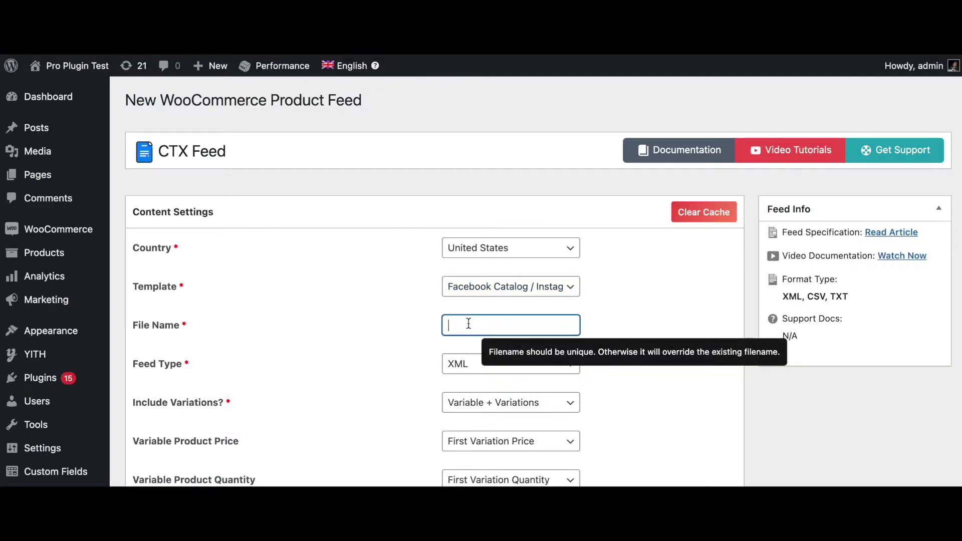
text(FB ENG feed)
click(608, 285)
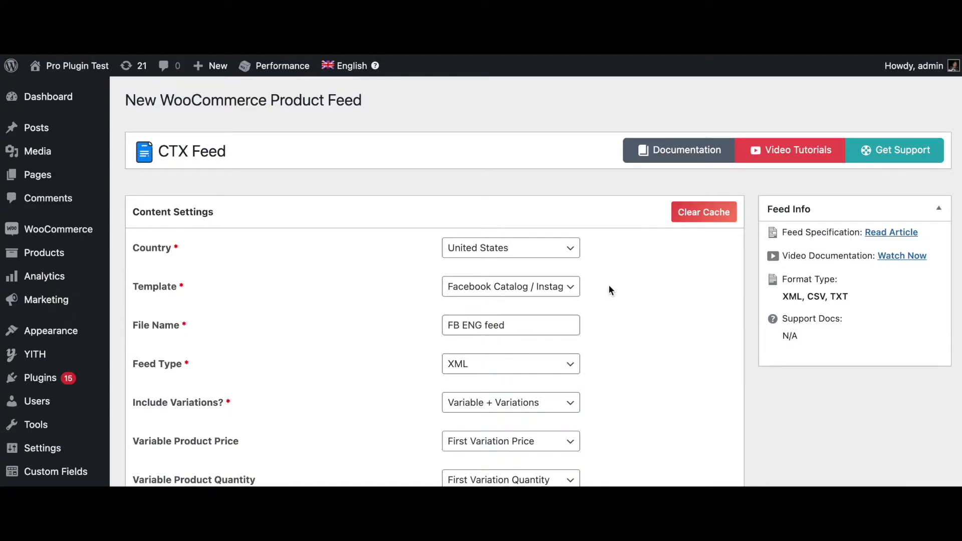
- Open a second blank Make Feed form in a separate browser tab, keeping the FB ENG feed form open
scroll(663, 360, down, 3)
scroll(664, 362, down, 2)
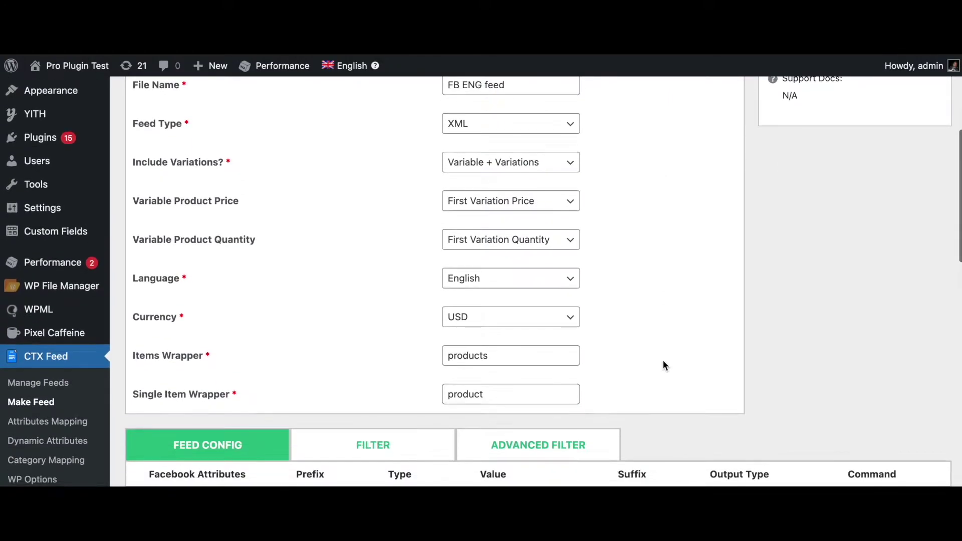
scroll(664, 362, up, 4)
scroll(663, 365, up, 2)
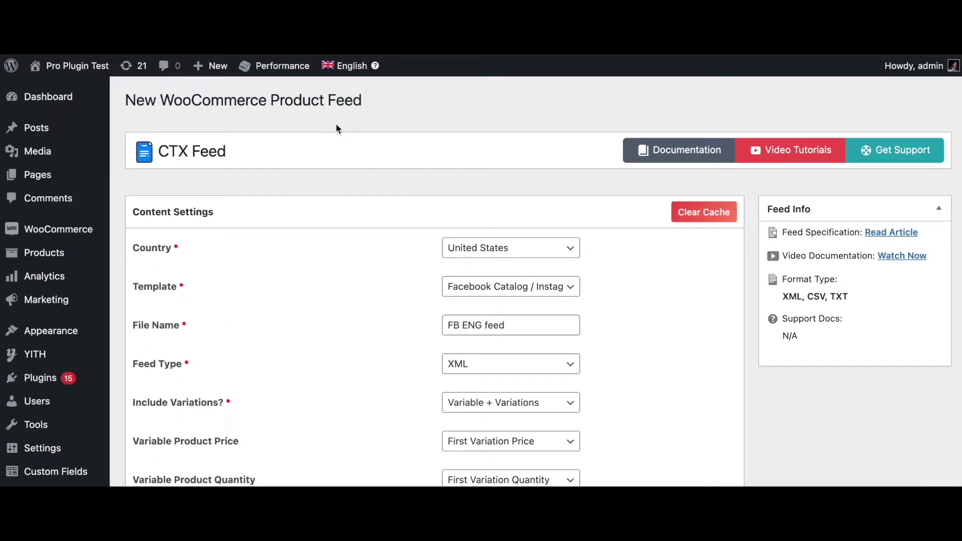
scroll(237, 155, down, 3)
scroll(237, 152, down, 2)
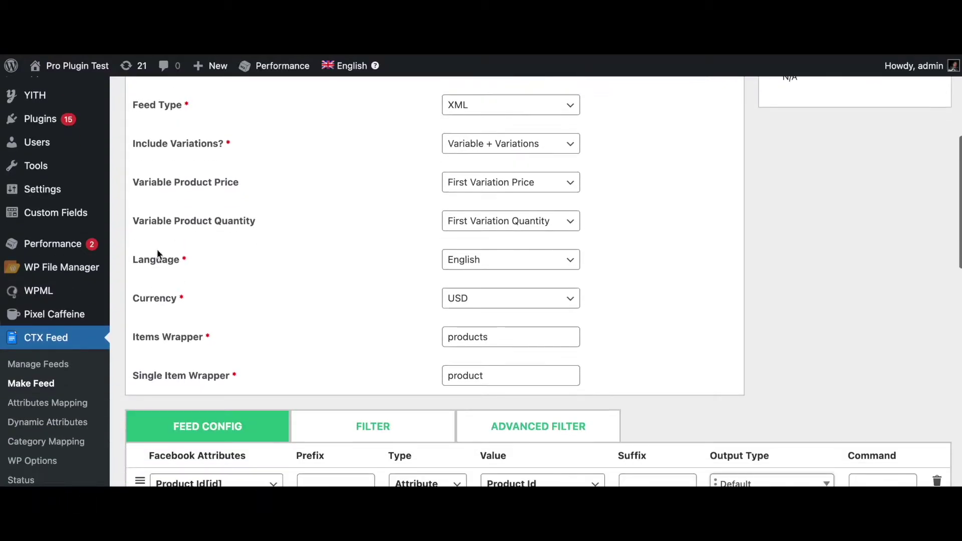
right_click(44, 382)
click(56, 390)
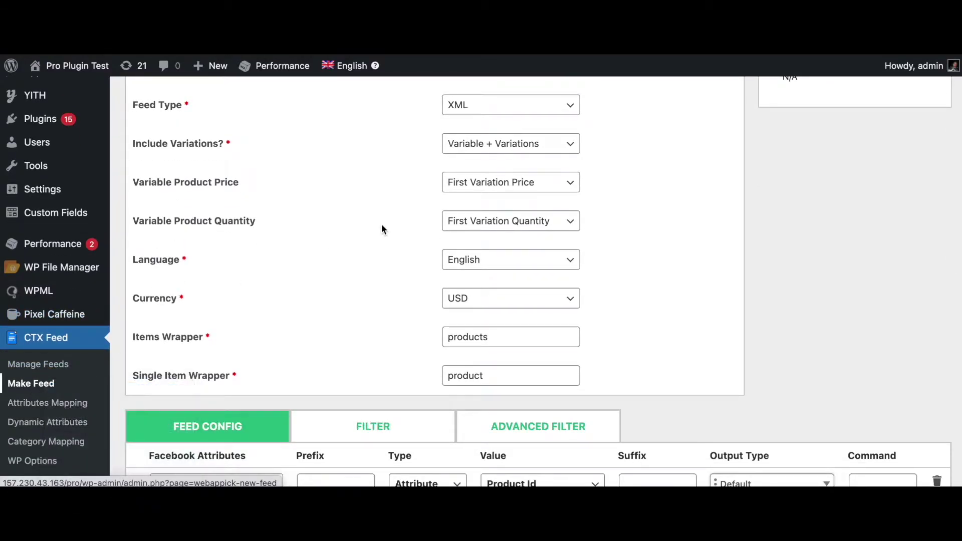
scroll(382, 229, up, 5)
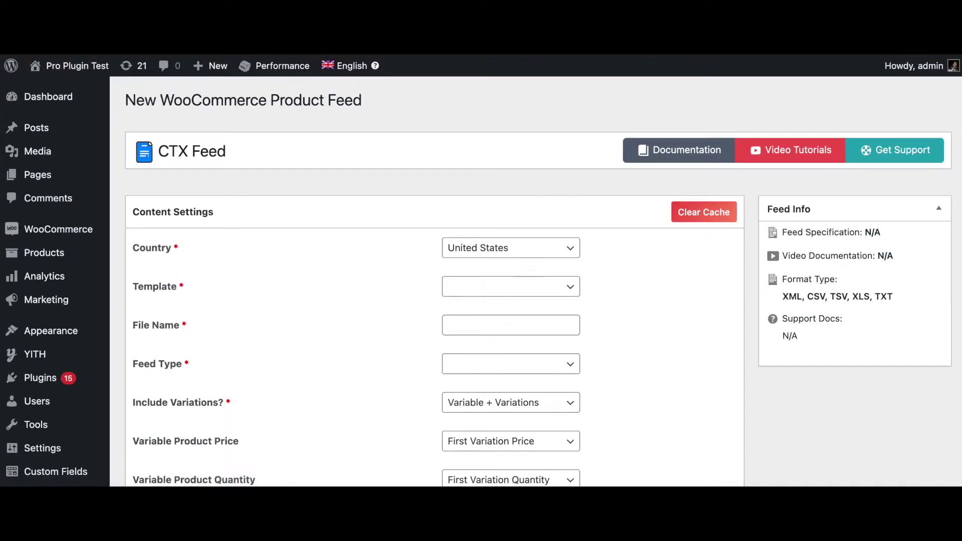
- Set the second feed's country to France and its template to Facebook Catalog / Instagram
click(474, 249)
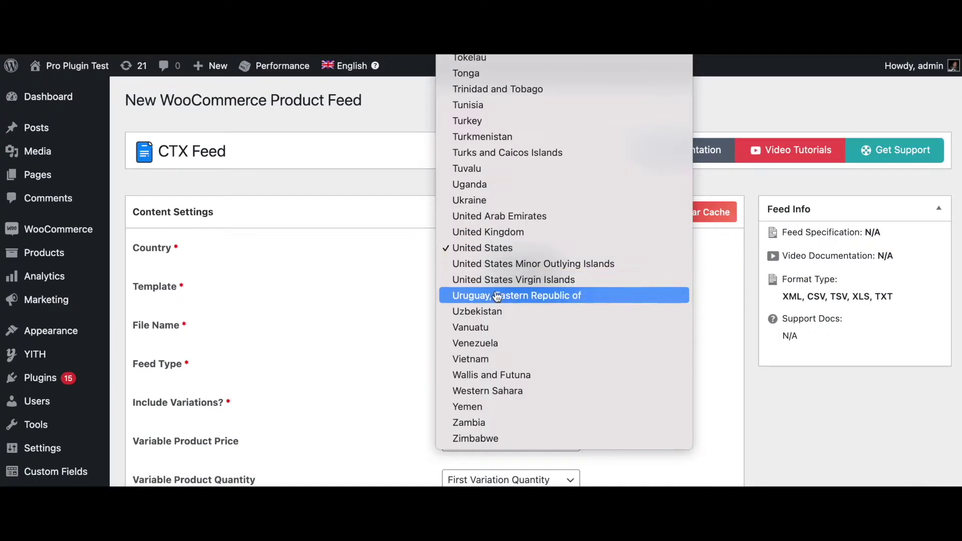
scroll(533, 265, up, 7)
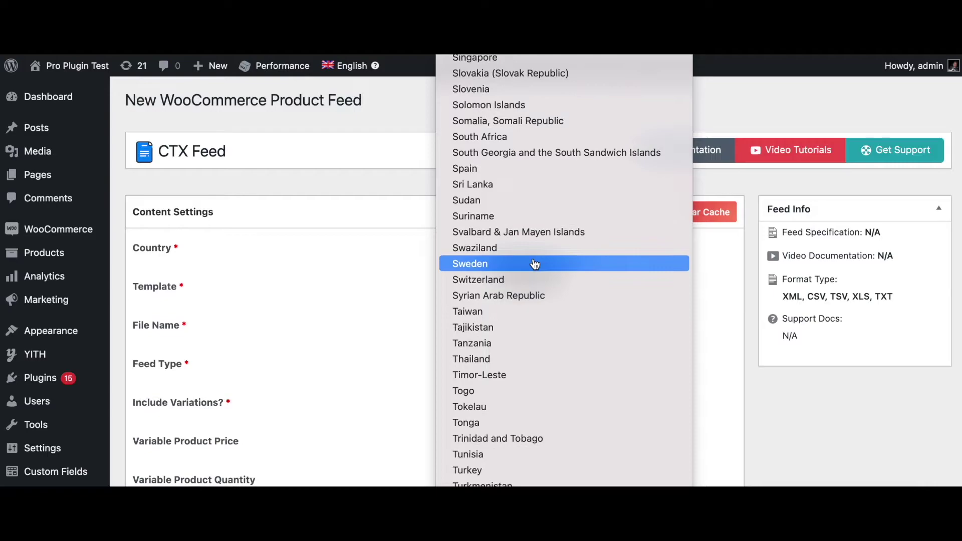
scroll(535, 264, up, 10)
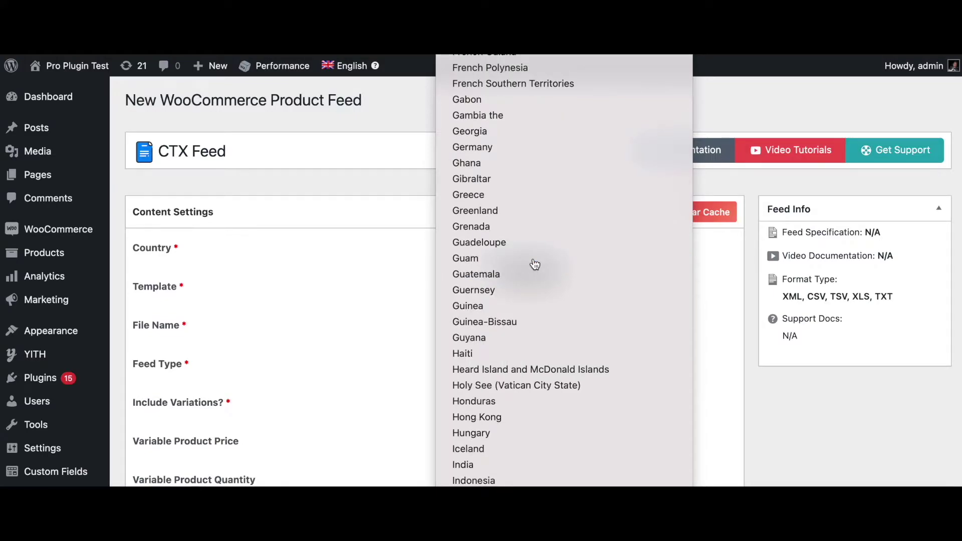
scroll(489, 115, up, 5)
click(487, 114)
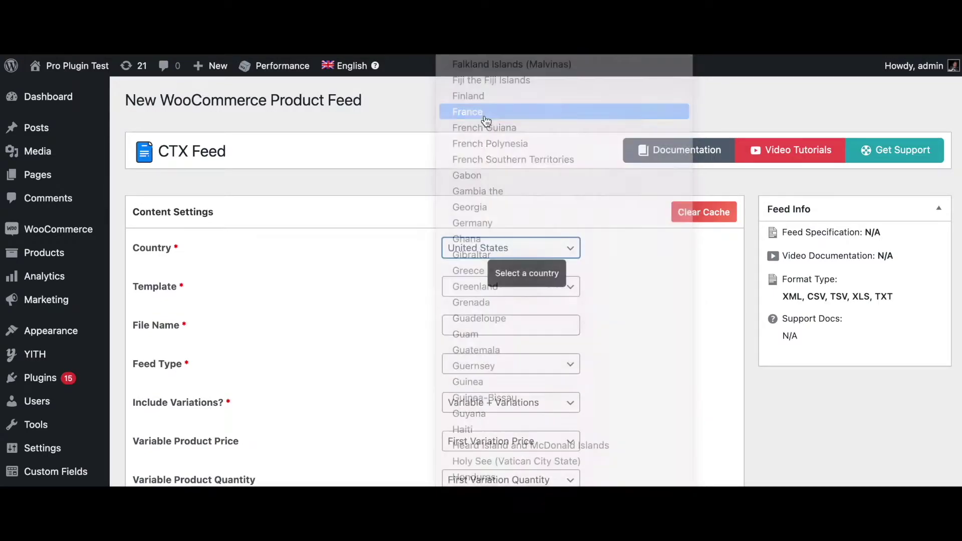
click(473, 288)
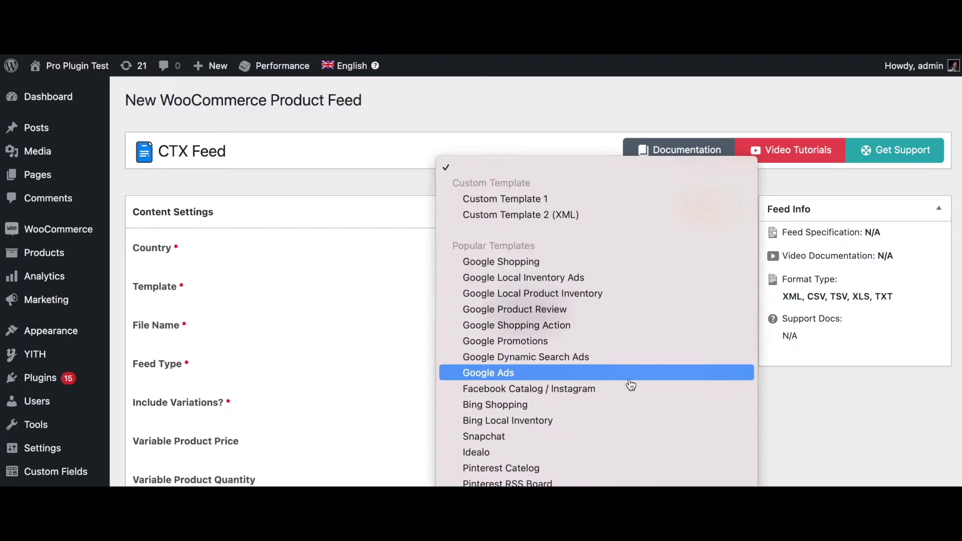
click(557, 389)
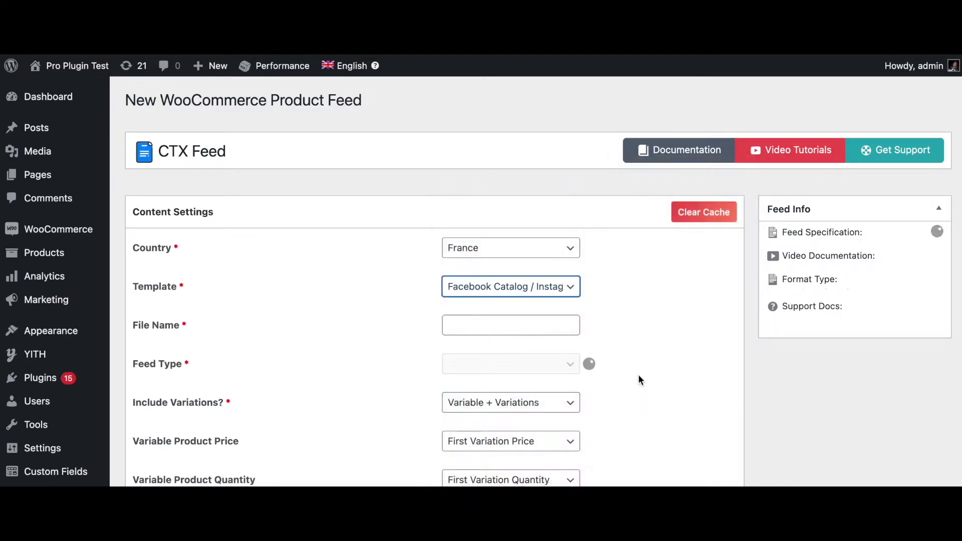
- Name the France feed's file FB FR feed
scroll(638, 327, down, 2)
click(490, 257)
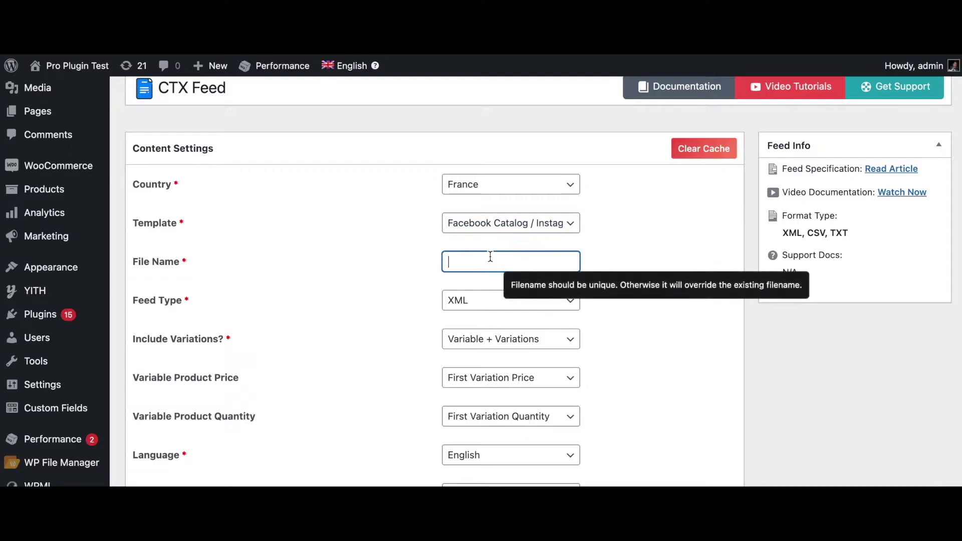
text(FB FR feed)
- Set the FB FR feed's language to French and its currency to EUR
scroll(650, 353, down, 3)
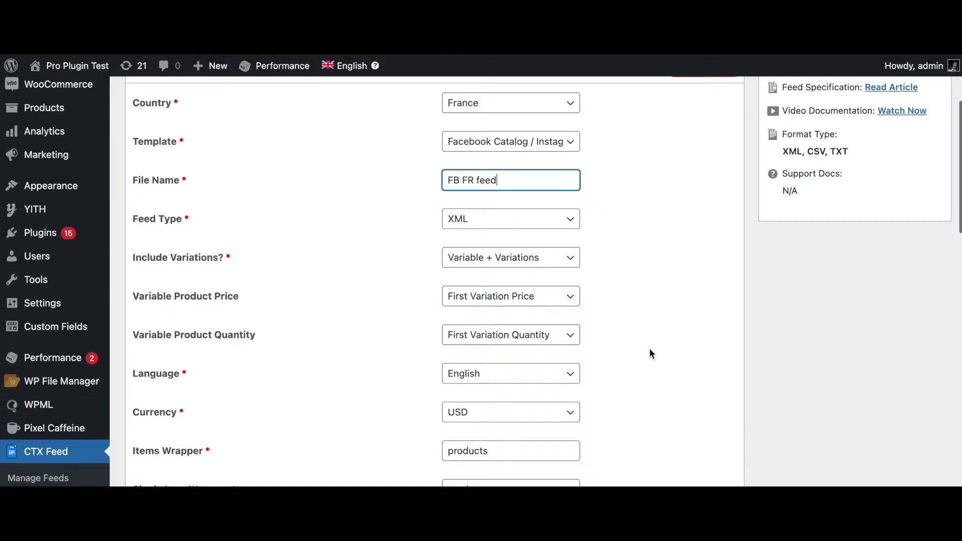
click(544, 377)
click(481, 404)
scroll(646, 375, down, 3)
click(482, 325)
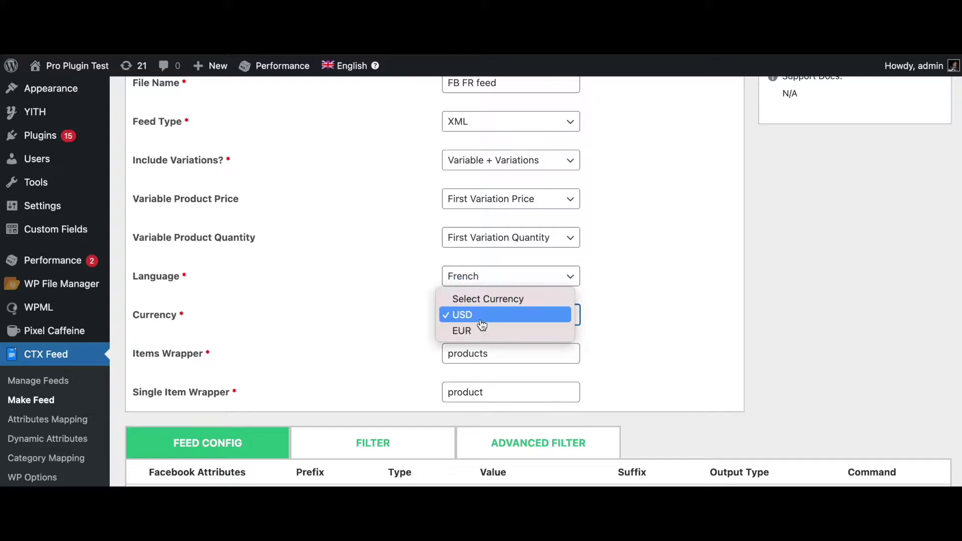
click(469, 329)
- Open a third blank Make Feed form in another browser tab and switch to it
scroll(659, 296, up, 1)
scroll(660, 296, up, 6)
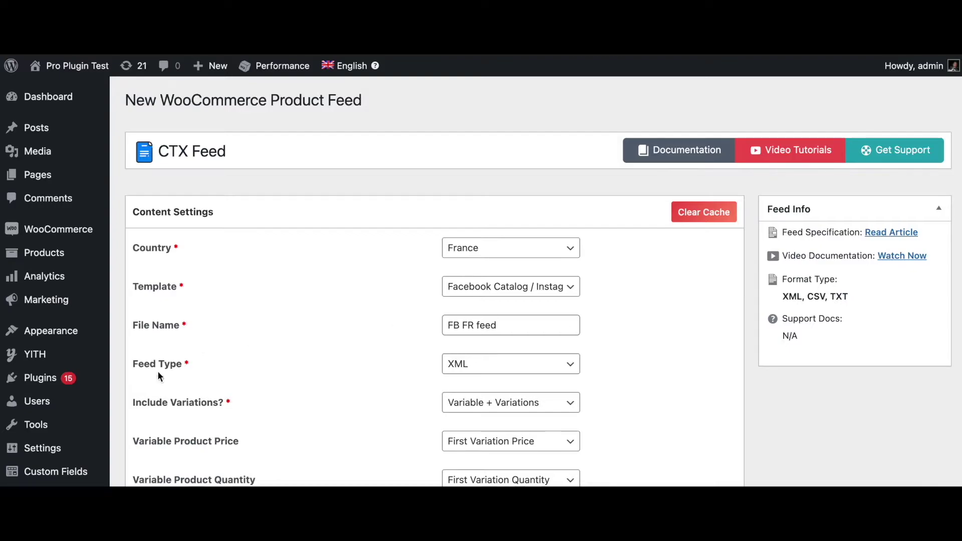
scroll(71, 415, down, 6)
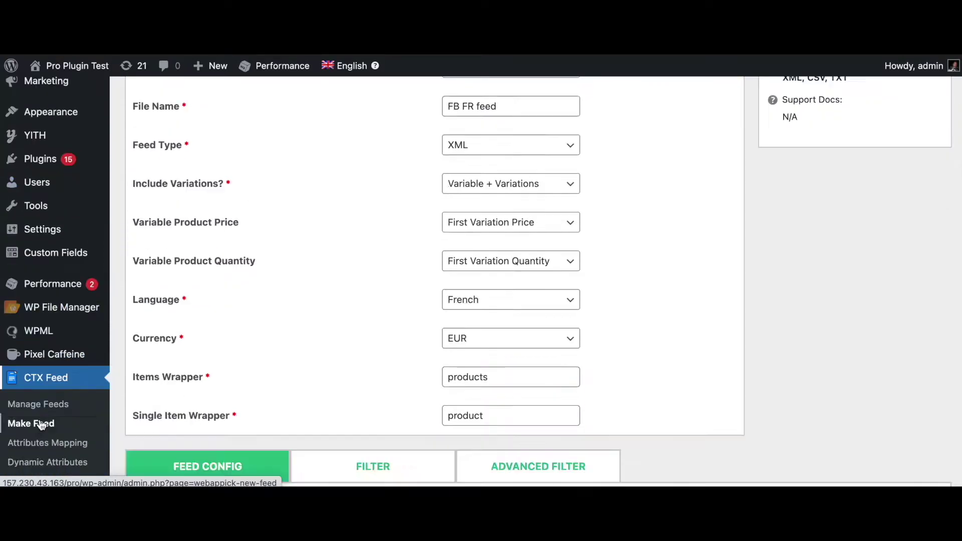
right_click(42, 424)
click(83, 403)
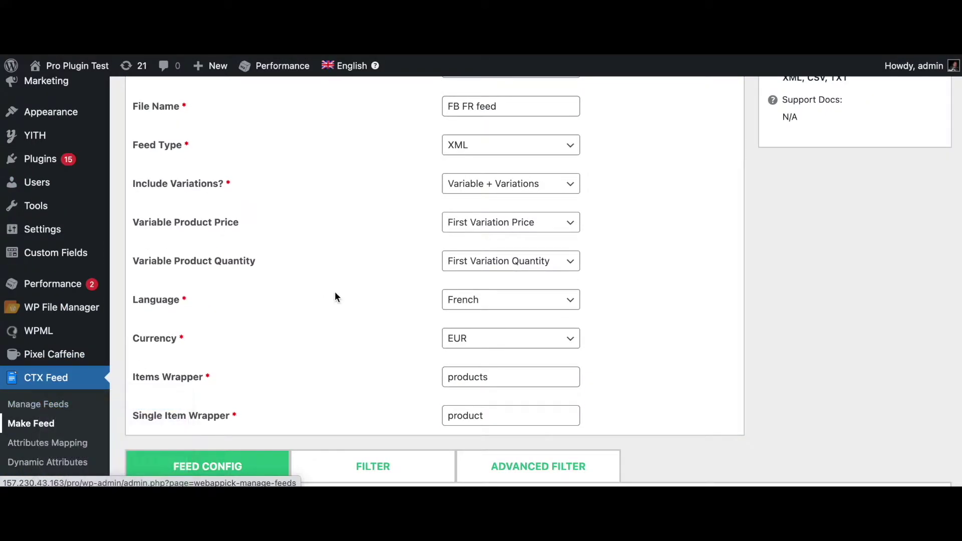
key(ctrl+Tab)
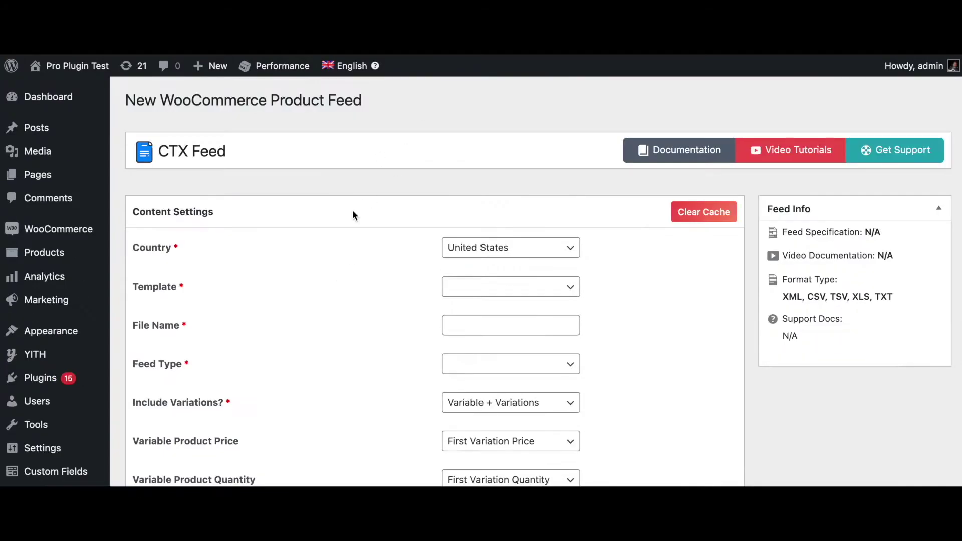
- Set the third feed's country to Germany and its template to Facebook Catalog / Instagram
click(511, 247)
scroll(514, 251, up, 20)
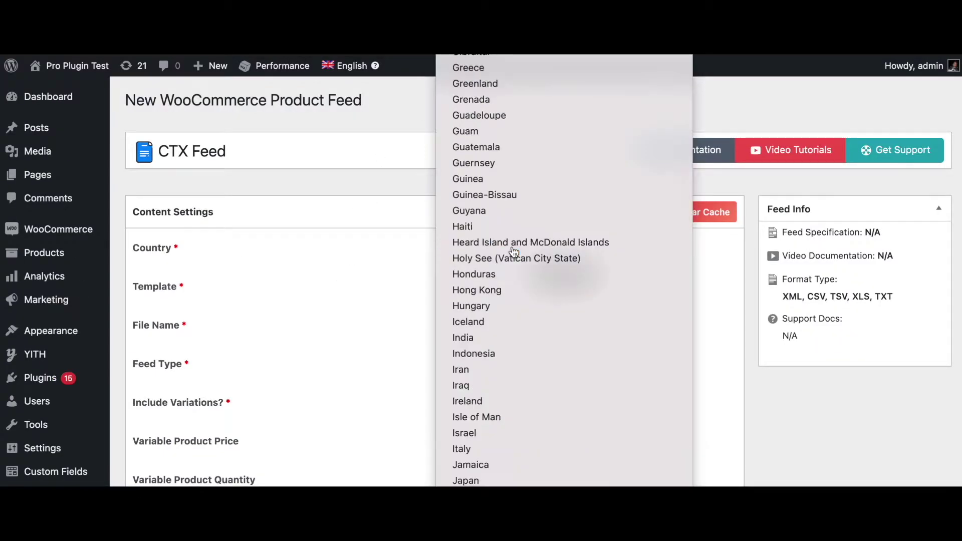
scroll(514, 251, up, 10)
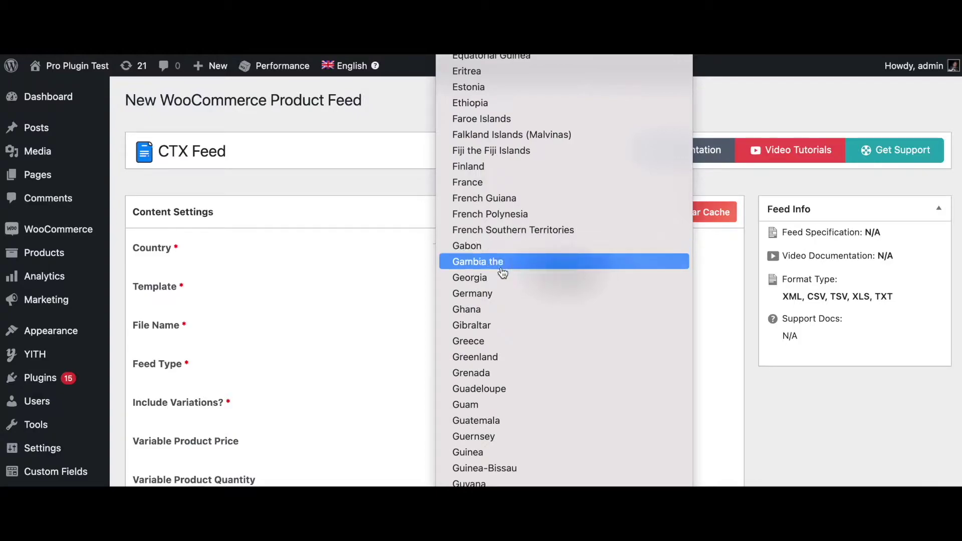
click(490, 293)
click(472, 286)
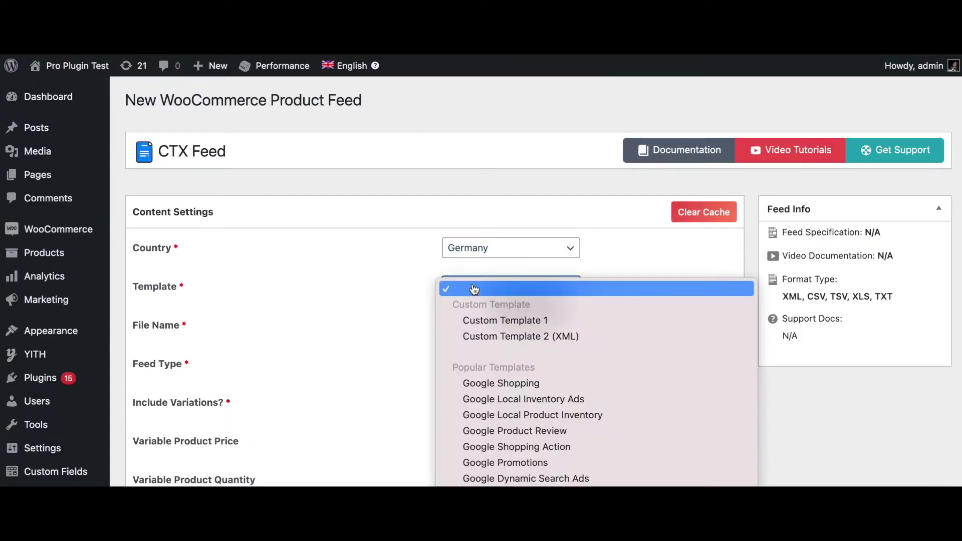
scroll(561, 361, down, 5)
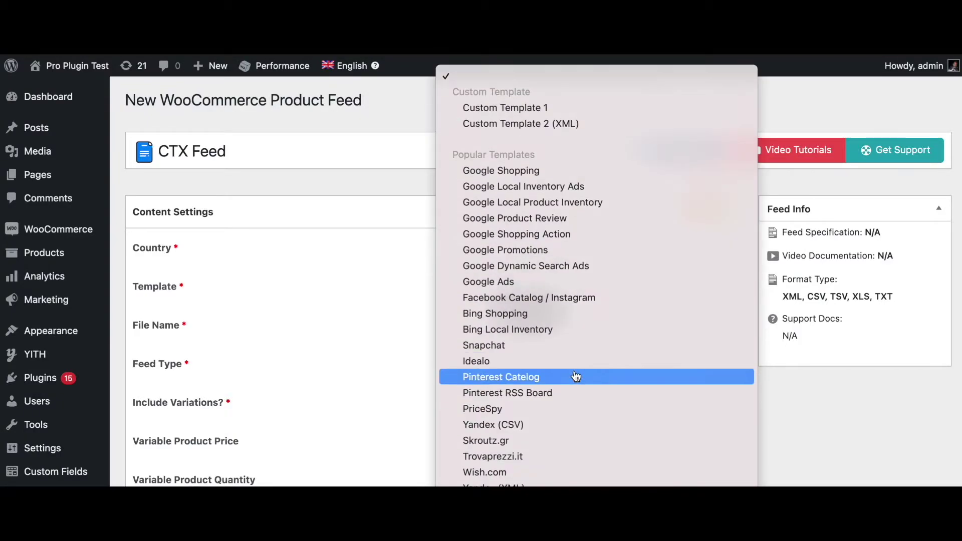
click(568, 299)
- Name the Germany feed's file FB GR feed
scroll(651, 344, down, 2)
click(492, 275)
text(FB GR)
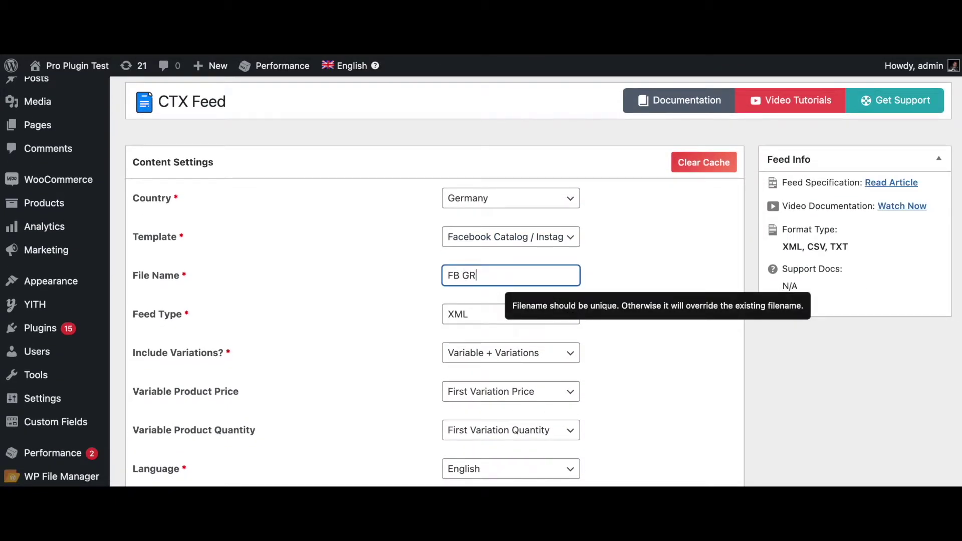
text( feed)
- Set the FB GR feed's language to German and its currency to EUR
scroll(652, 357, down, 5)
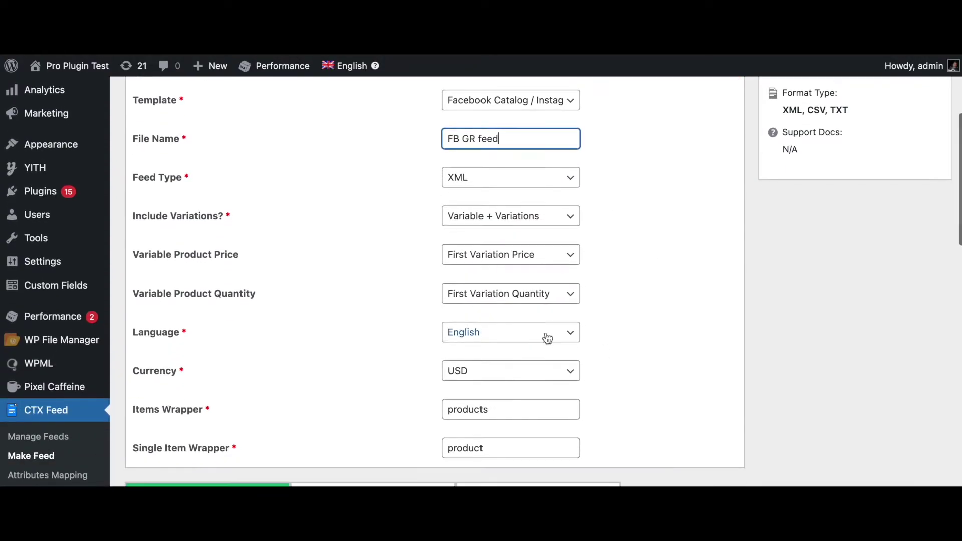
click(557, 341)
click(505, 347)
scroll(659, 359, down, 3)
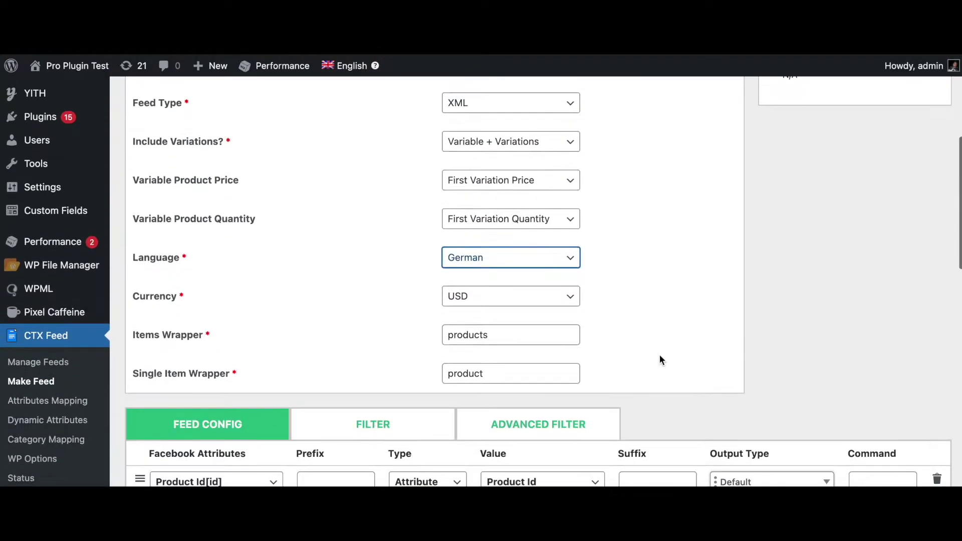
click(555, 300)
click(513, 313)
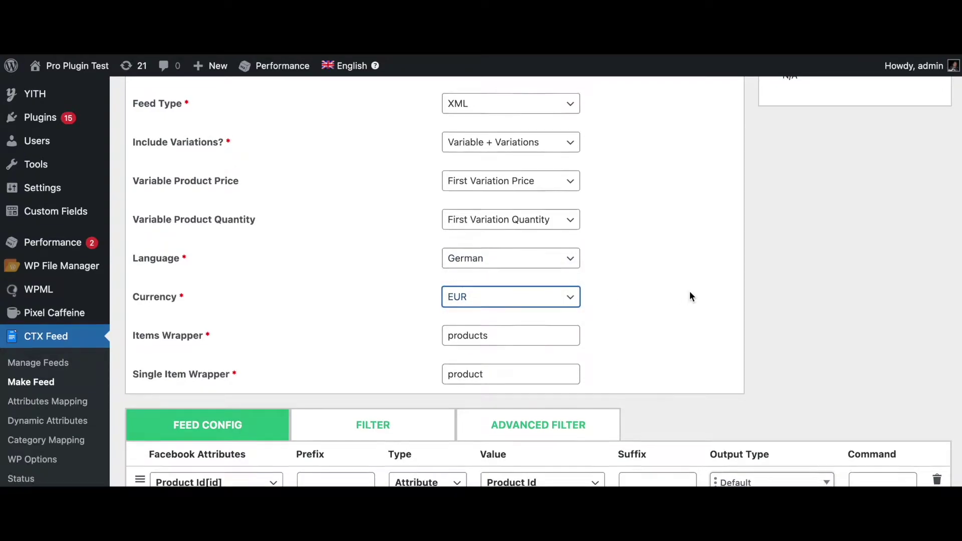
- Return to the English feed's form and review its country, template and file name settings
scroll(690, 296, up, 3)
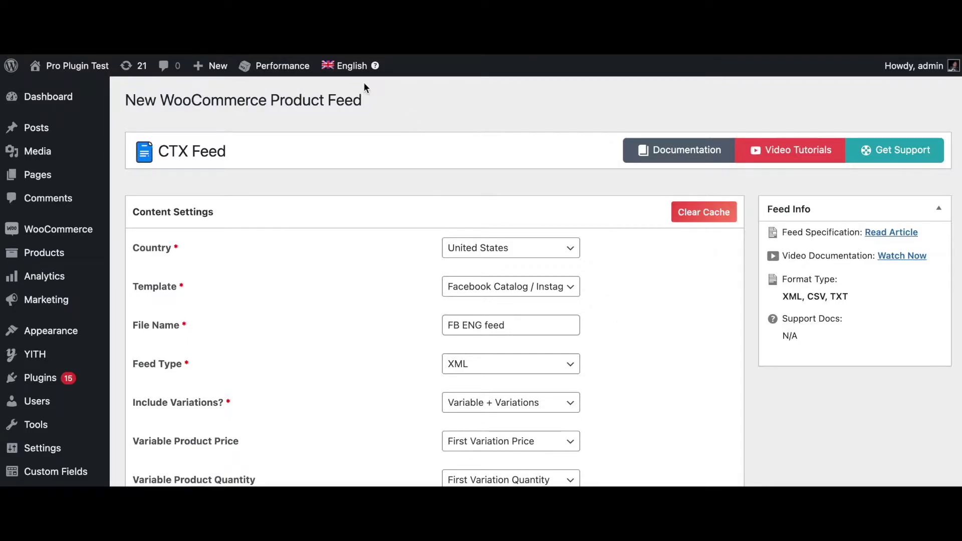
mouse_move(358, 67)
mouse_move(499, 325)
scroll(612, 331, down, 1)
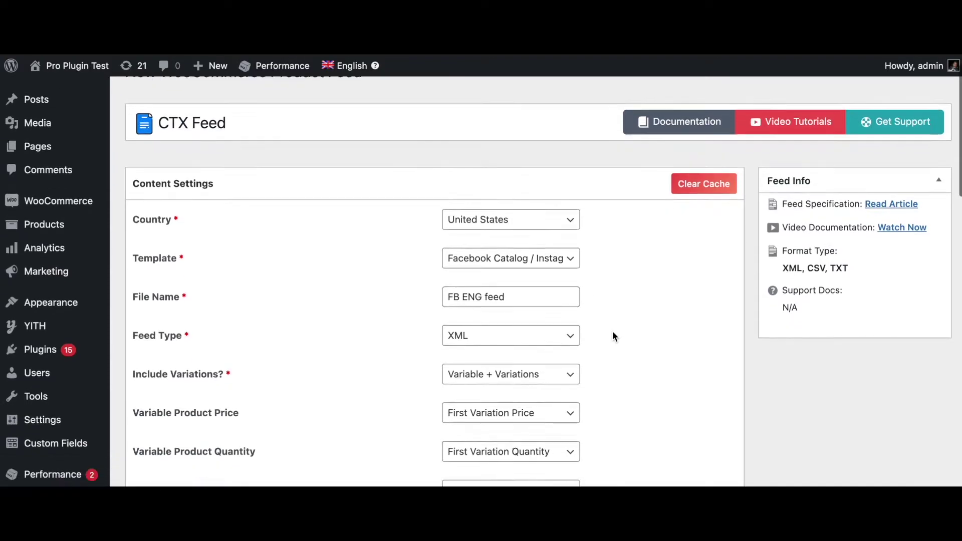
click(512, 294)
drag(512, 294, 443, 295)
click(638, 309)
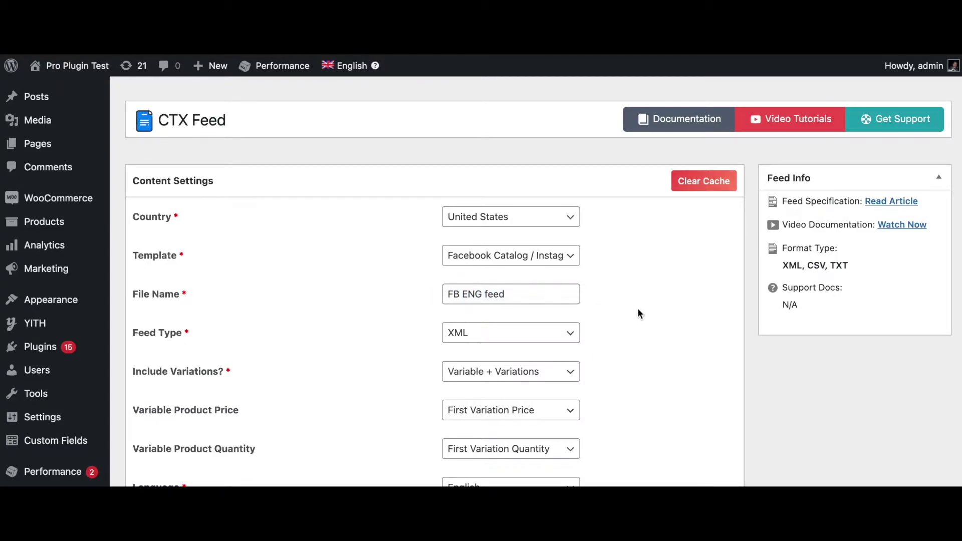
- Set the English feed's Google Product Category value to Apparel & Accessories > Shoes
scroll(638, 310, down, 5)
scroll(638, 309, down, 5)
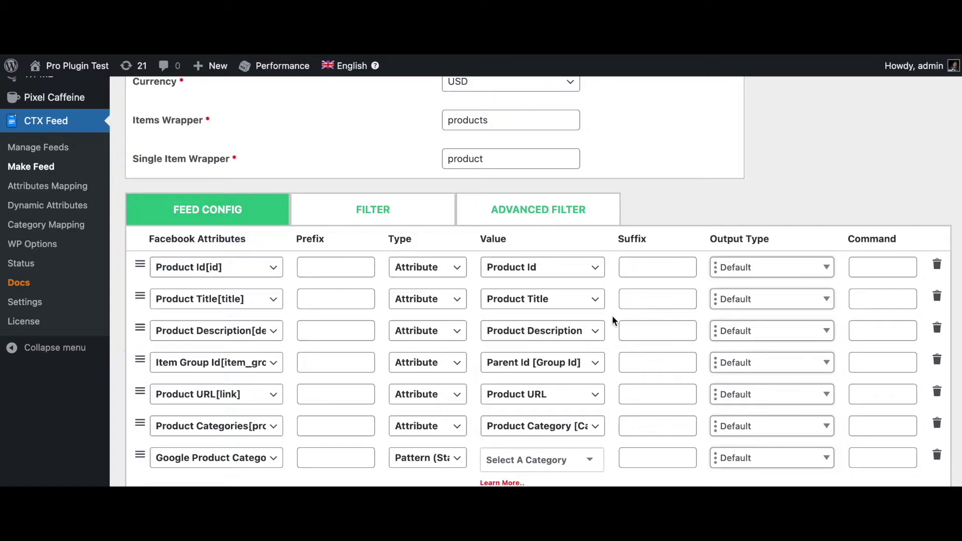
scroll(614, 321, down, 5)
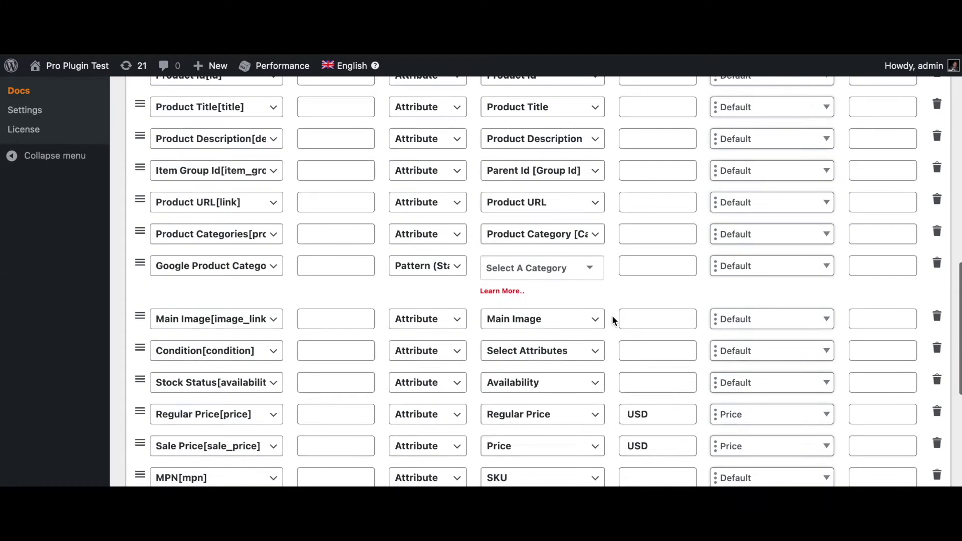
click(533, 271)
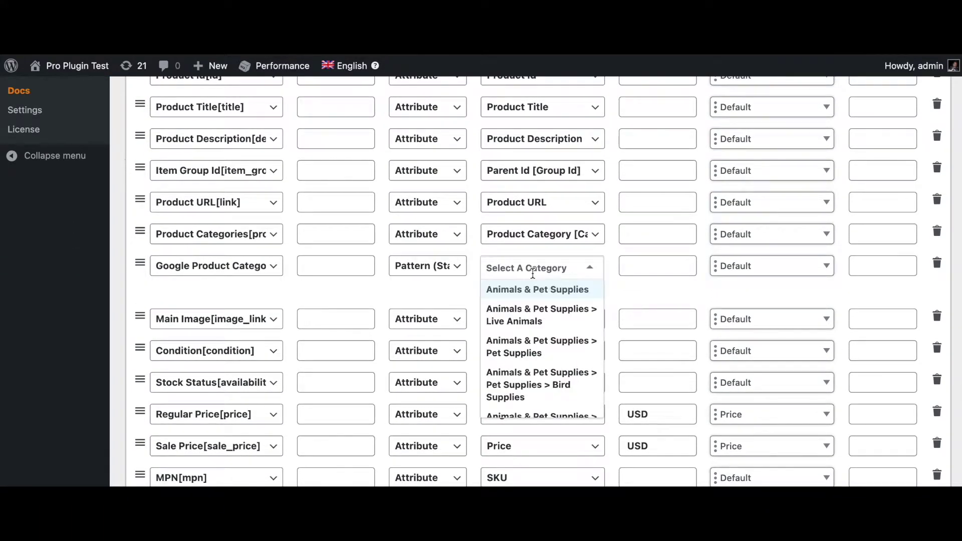
click(533, 273)
click(591, 270)
text(shoes)
click(563, 296)
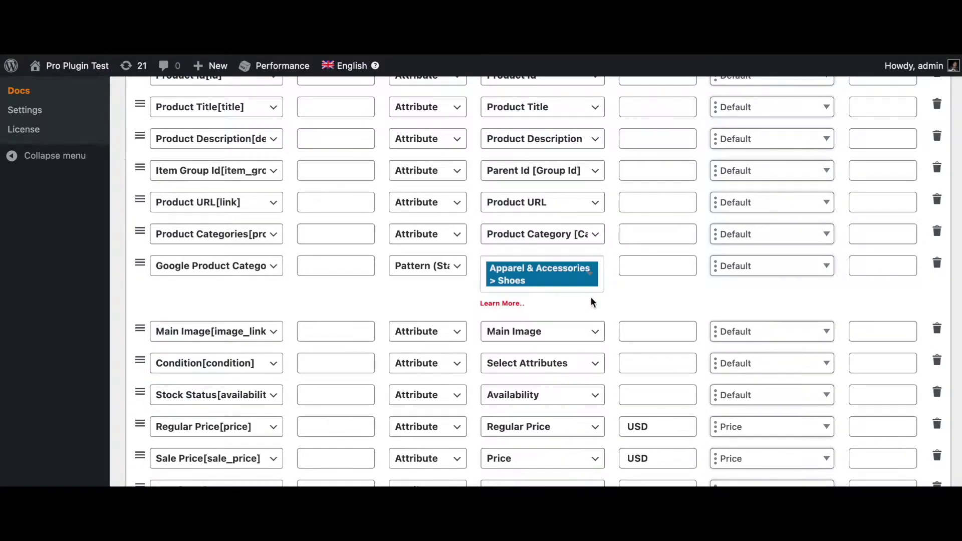
- Save the FB ENG feed configuration and generate the feed
scroll(609, 305, down, 4)
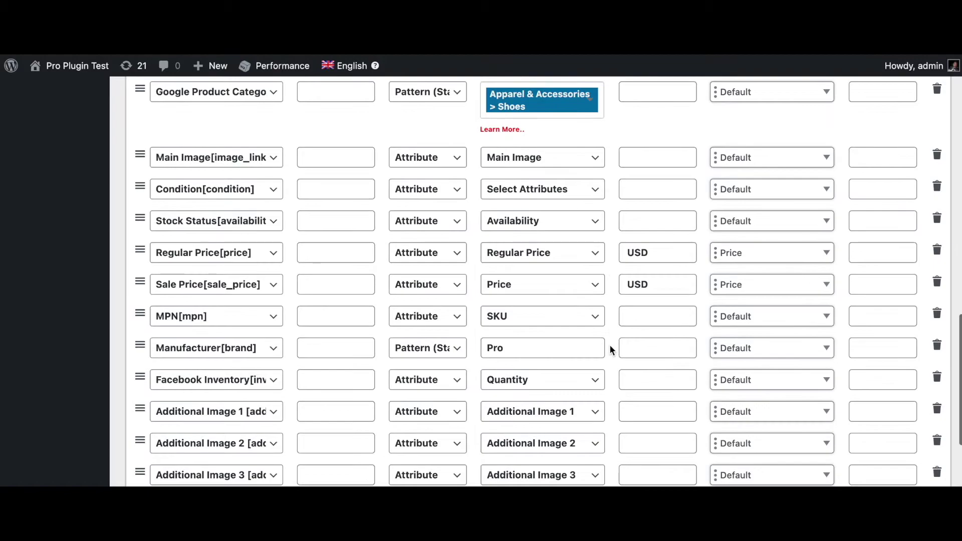
scroll(610, 349, down, 3)
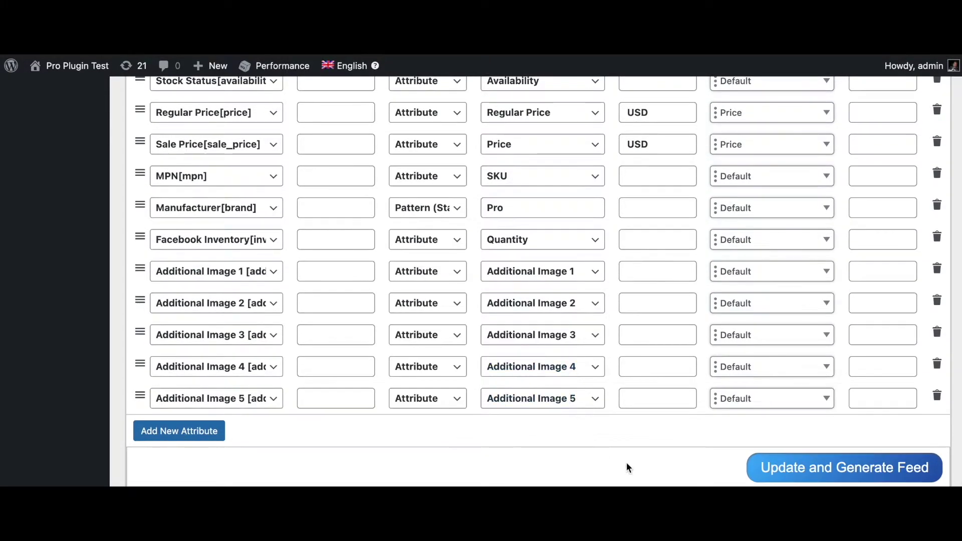
click(828, 473)
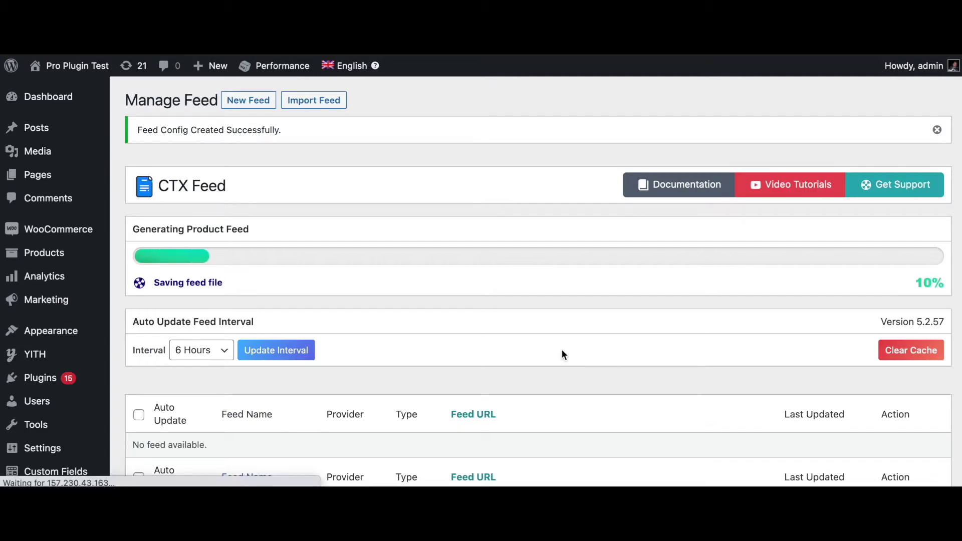
- Switch to the FB FR feed's form and map its Product Id attribute to Parent Product Id (WPML)
mouse_move(285, 371)
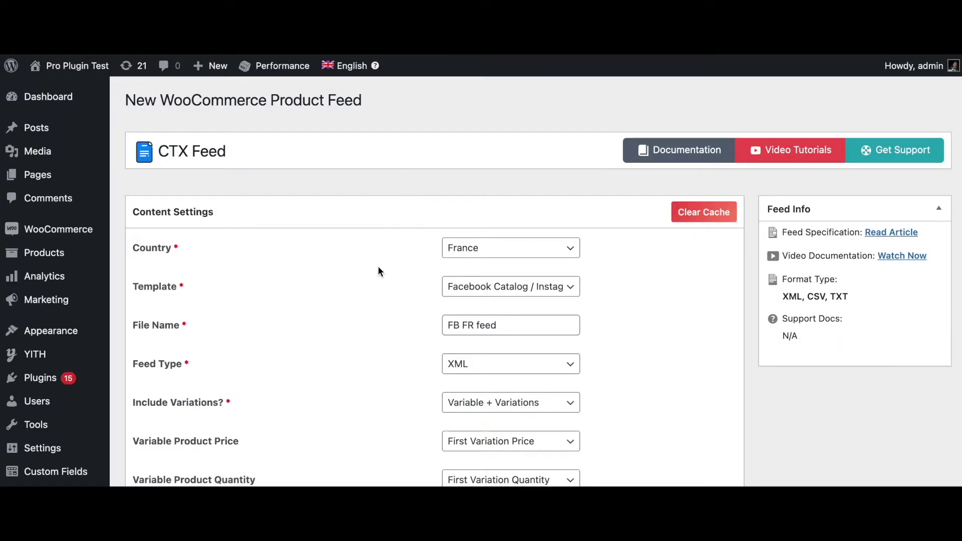
scroll(647, 280, down, 5)
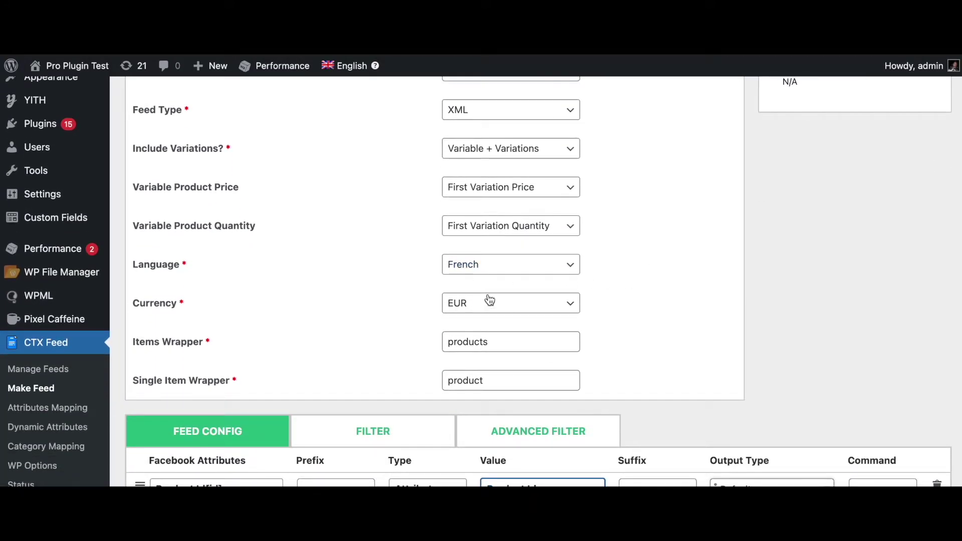
scroll(687, 275, down, 5)
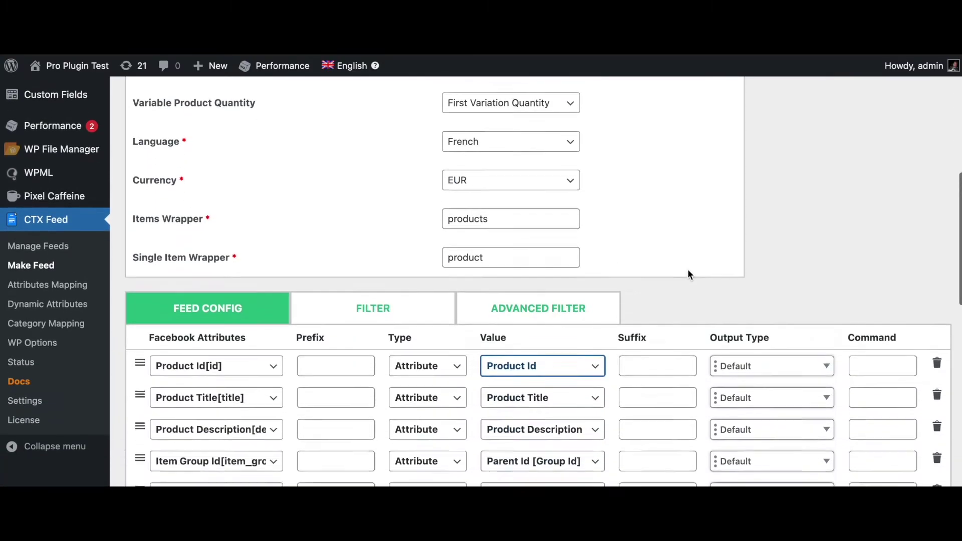
click(522, 289)
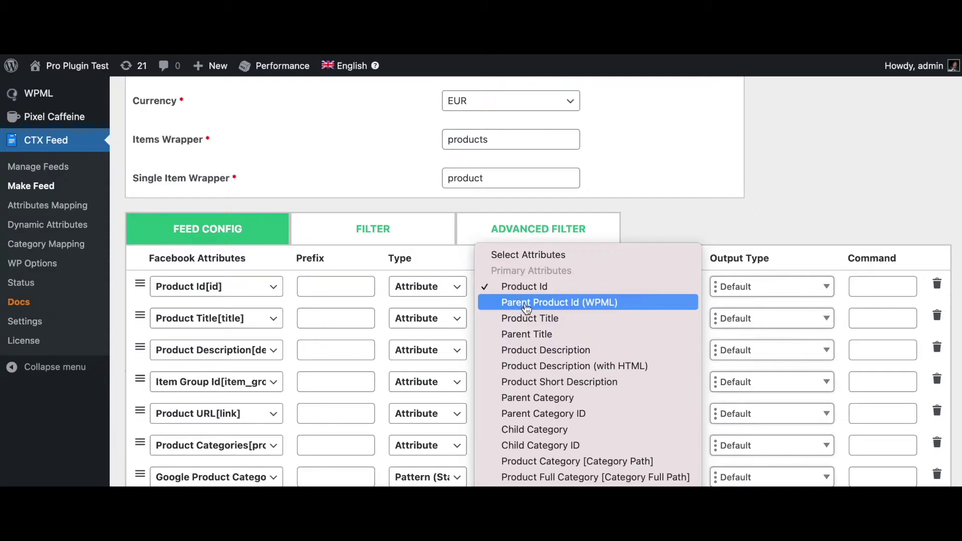
click(527, 303)
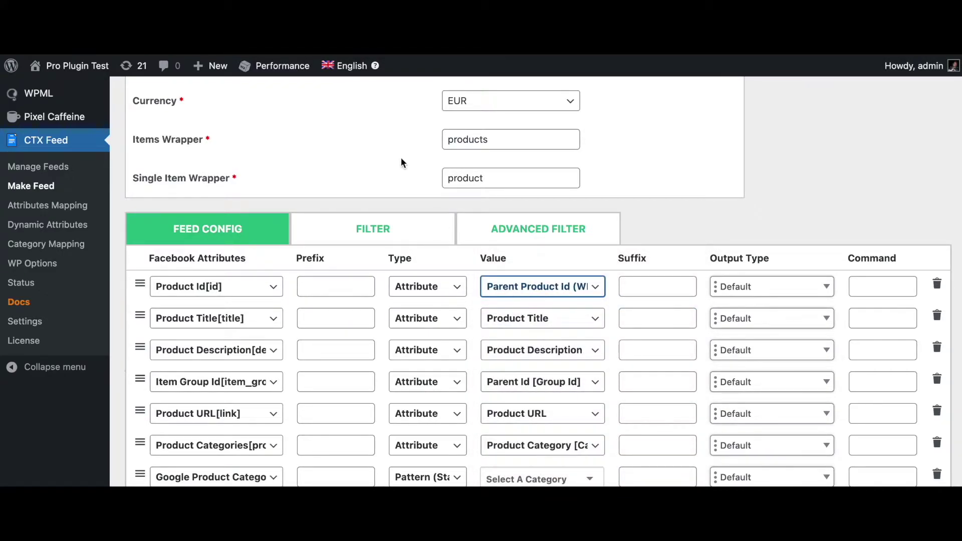
- Compare the IDs of the Heels product in the English, French and German WooCommerce product lists
mouse_move(276, 66)
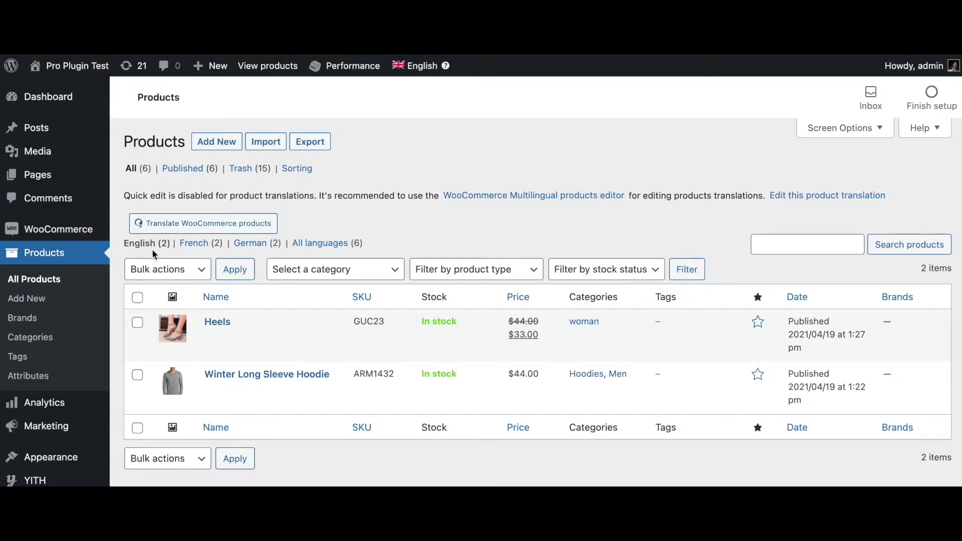
mouse_move(221, 331)
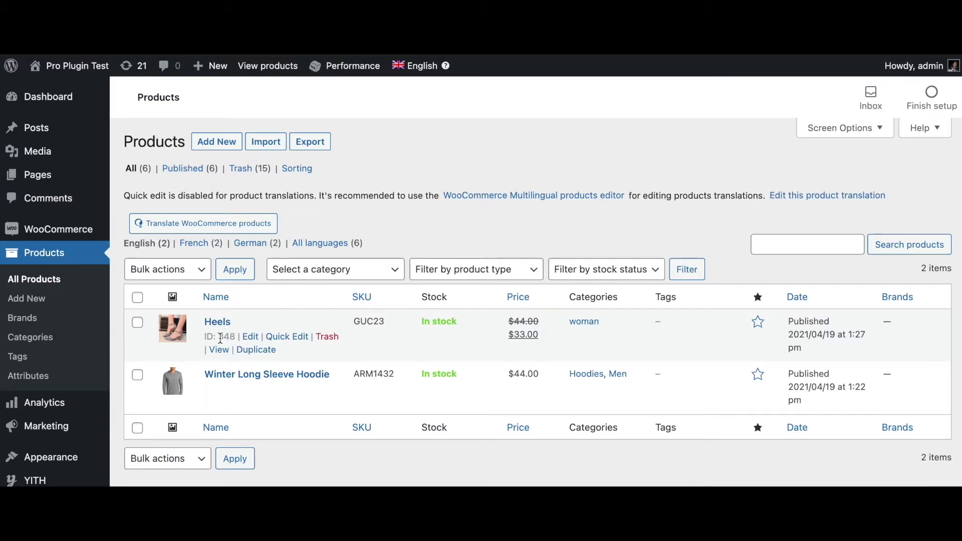
click(203, 244)
scroll(220, 318, down, 1)
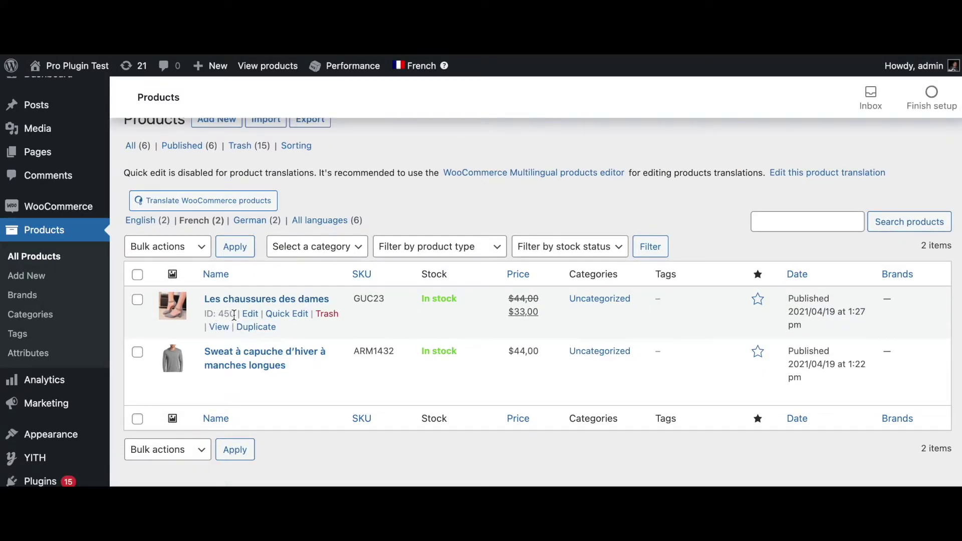
click(261, 220)
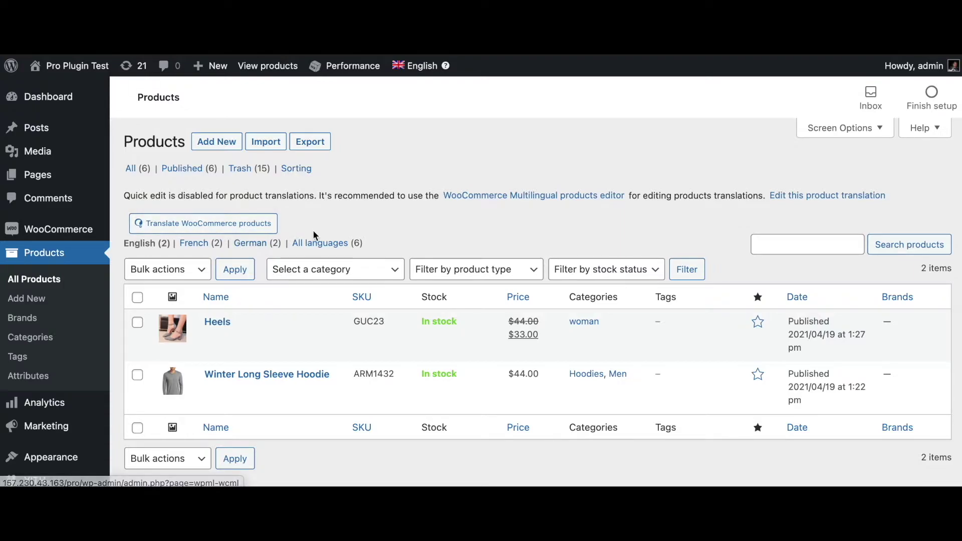
mouse_move(221, 338)
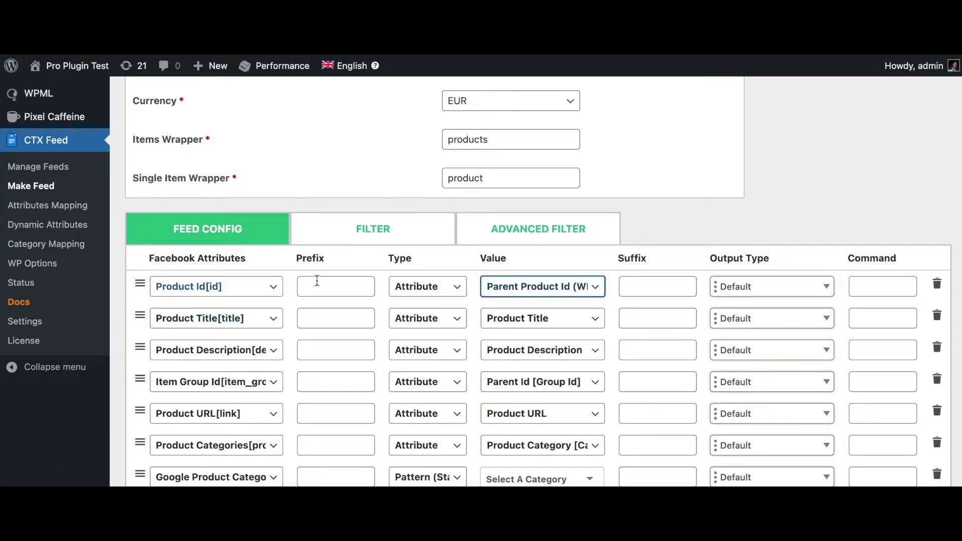
- Back in the French feed, reselect Parent Product Id (WPML) for Product Id and set Google Product Category to Apparel & Accessories > Shoes
click(539, 292)
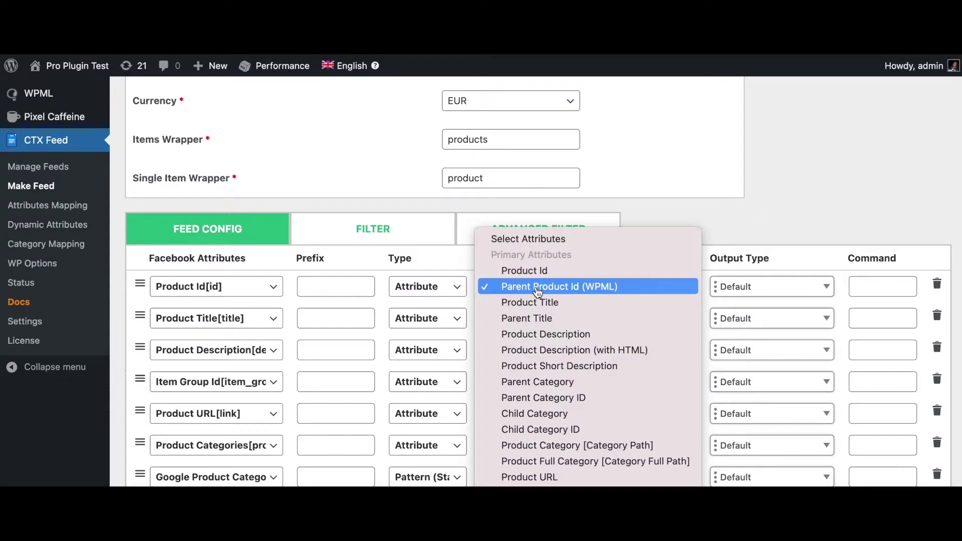
click(614, 292)
scroll(699, 367, down, 4)
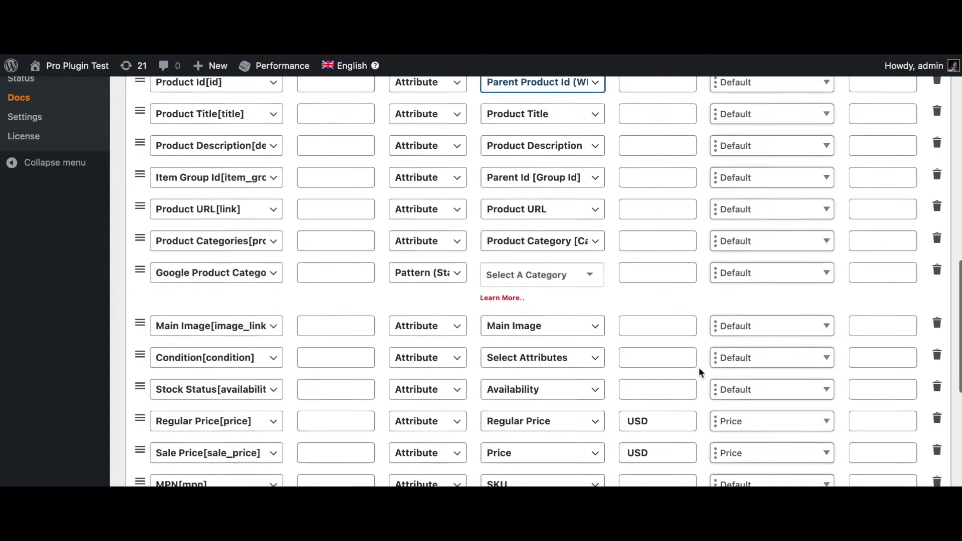
click(580, 277)
text(shoes)
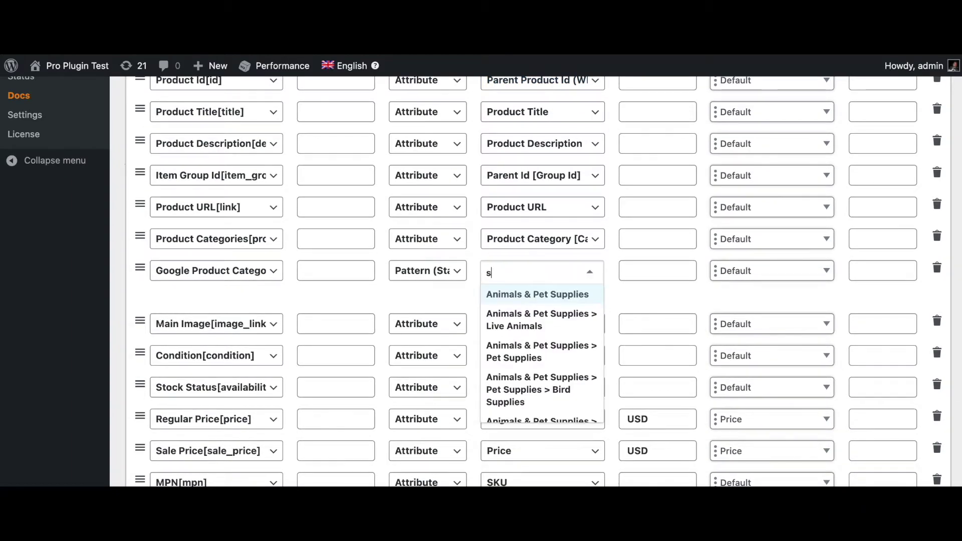
click(549, 309)
- Set the suffix of both the Regular Price and Sale Price attributes in the French feed to EUR
scroll(630, 310, down, 2)
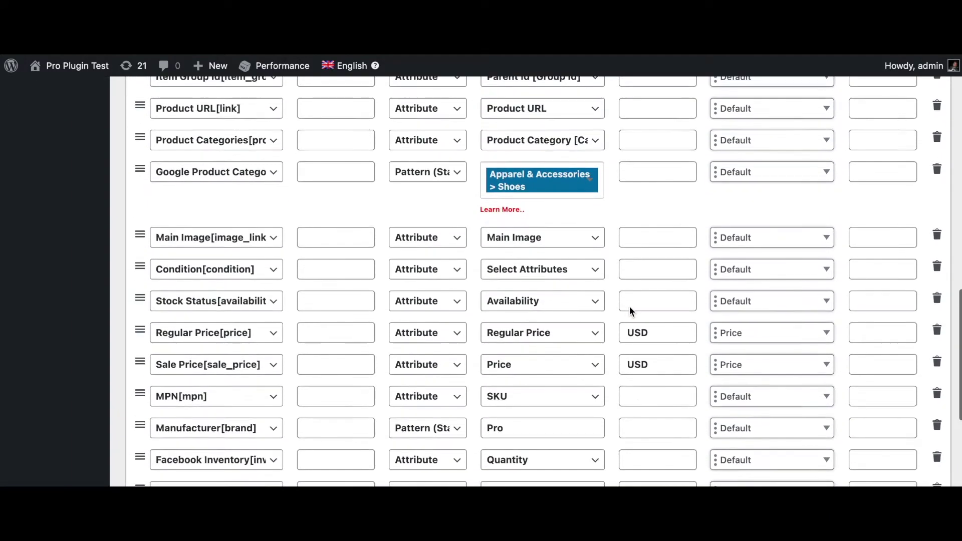
click(630, 333)
double_click(629, 333)
text(EUR)
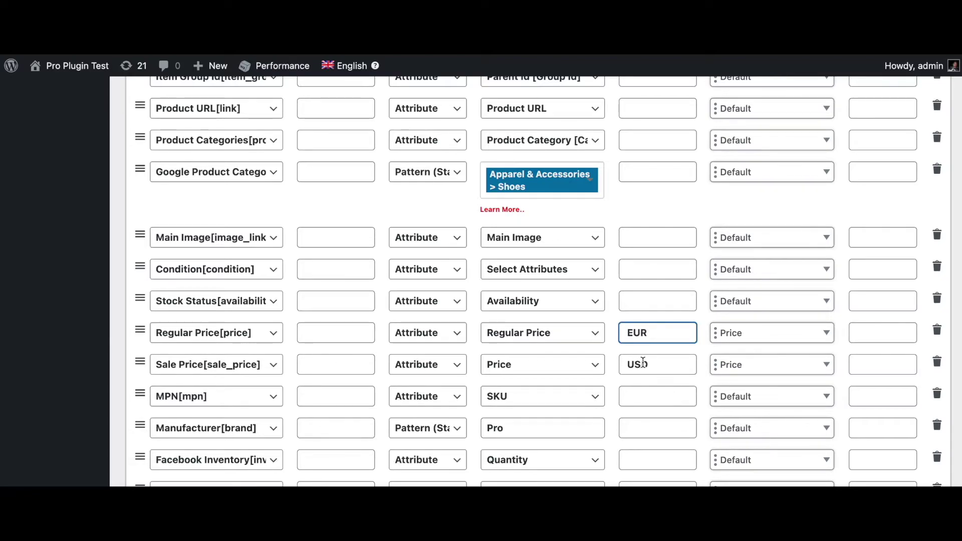
double_click(643, 362)
text(EUR)
- Add a new attribute row to the French feed and set it to Facebook Override[override]
scroll(609, 406, down, 5)
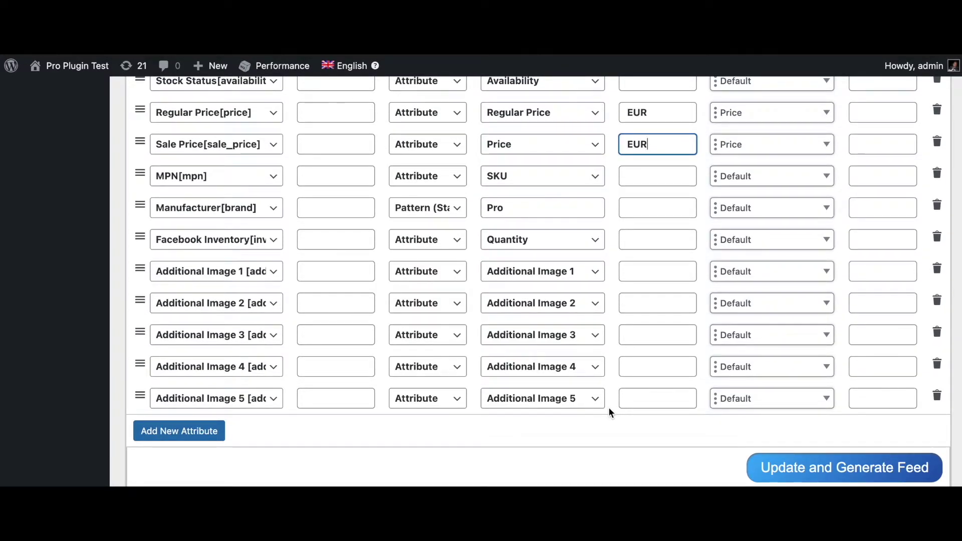
click(389, 451)
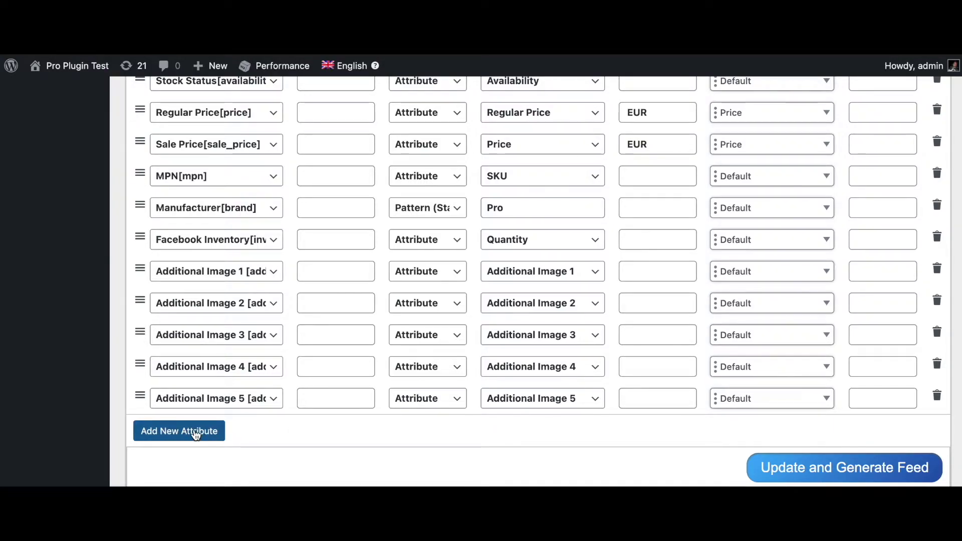
click(196, 436)
click(203, 430)
scroll(206, 434, down, 5)
scroll(205, 434, down, 3)
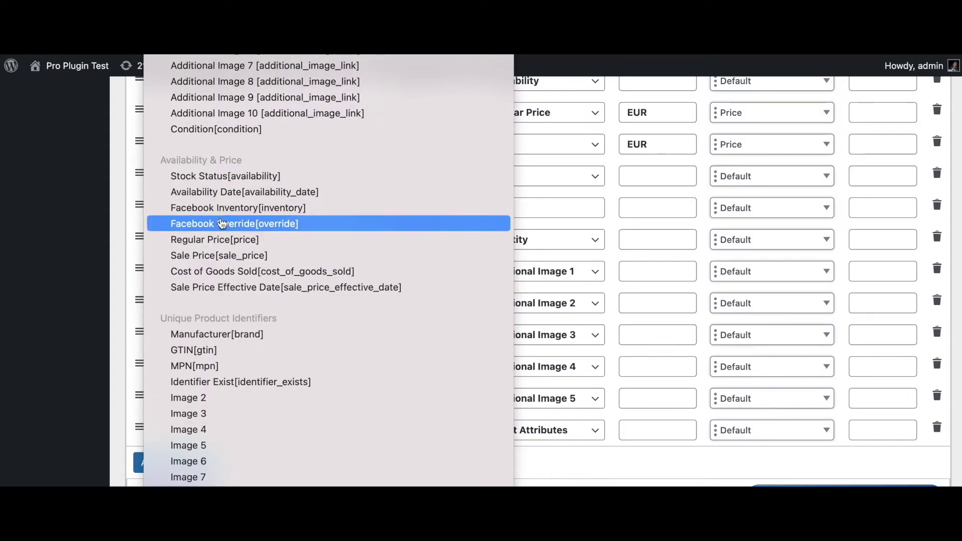
click(222, 223)
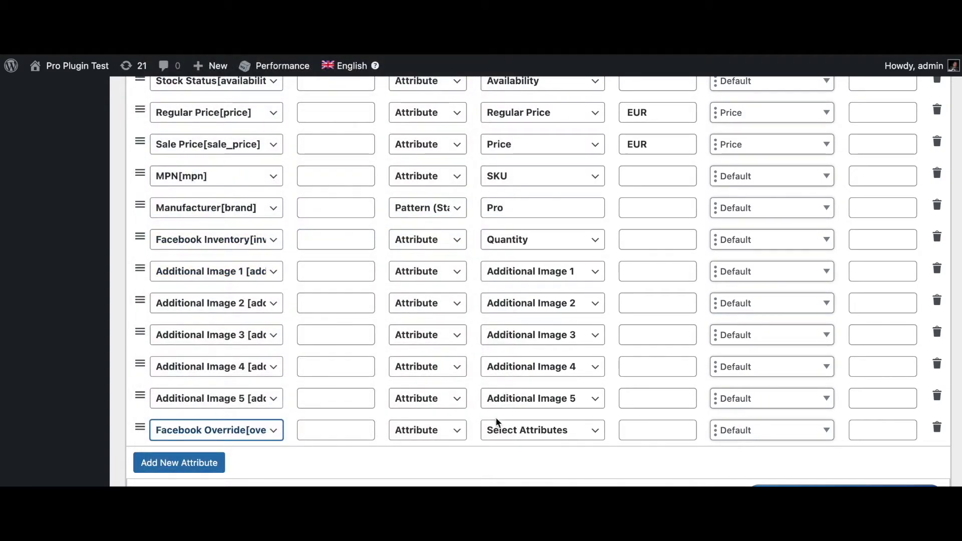
- Set the Facebook Override row's type to Pattern
click(443, 430)
click(446, 431)
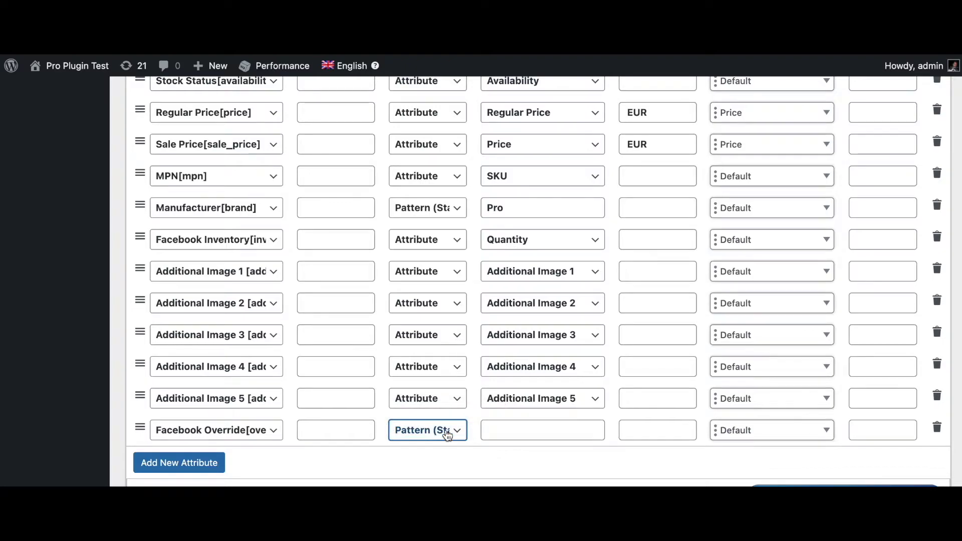
click(517, 451)
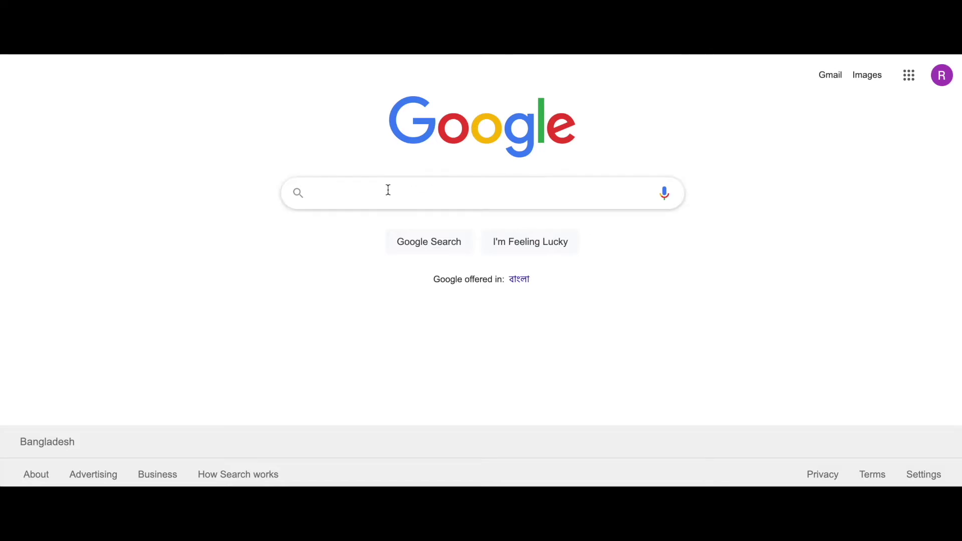
- Search Google for "facebook language override" and open Facebook's help article Create a Country or Language Feed for a Catalog
click(387, 189)
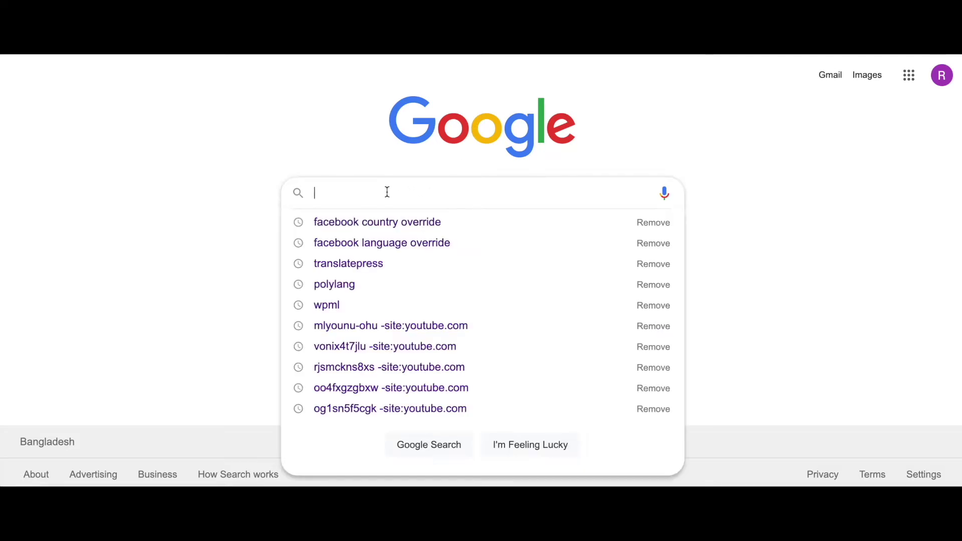
click(372, 243)
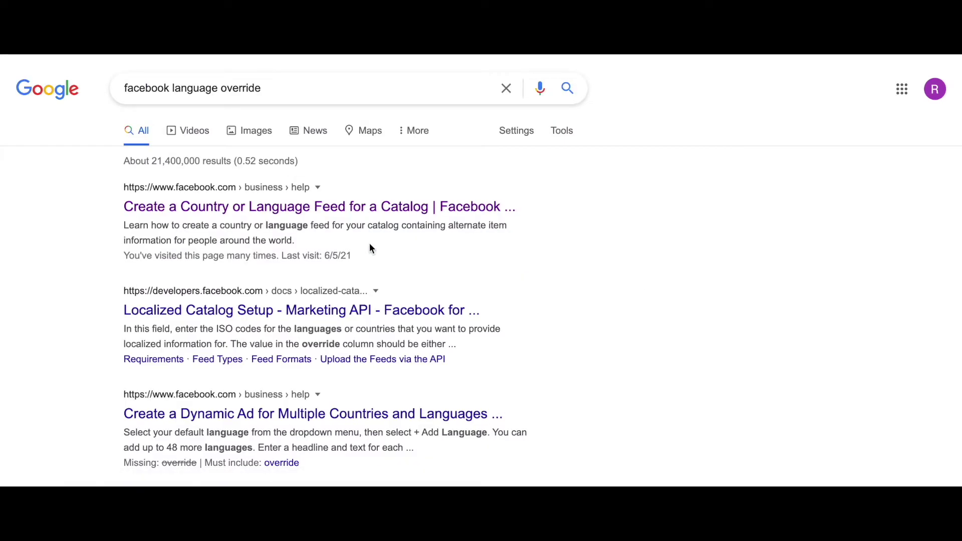
click(307, 213)
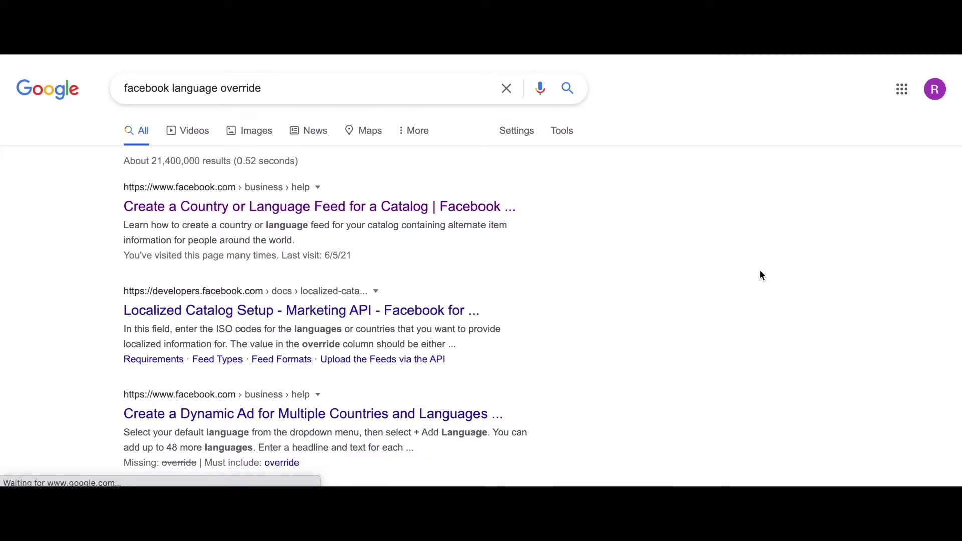
scroll(760, 269, down, 10)
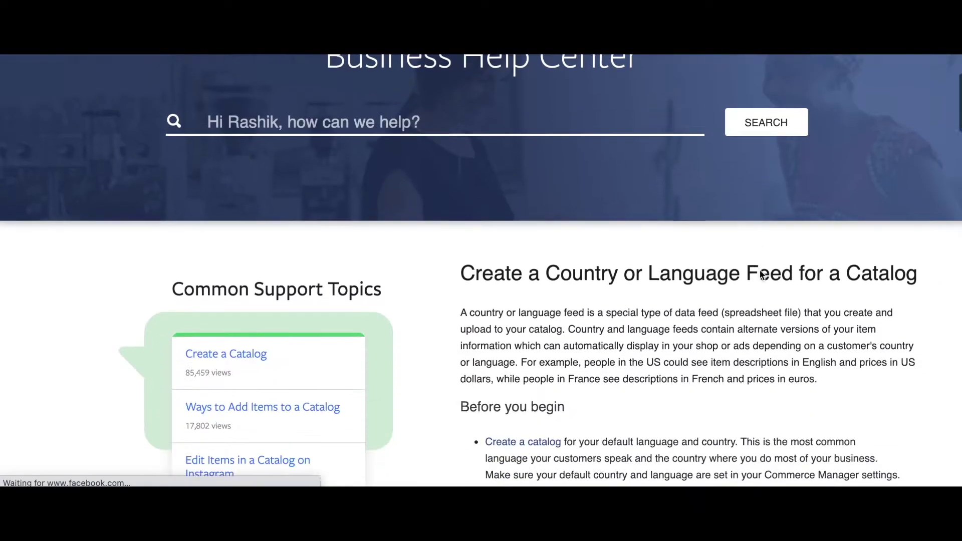
- Expand the language codes list in the Facebook help article and copy the French code fr_XX
scroll(760, 275, down, 10)
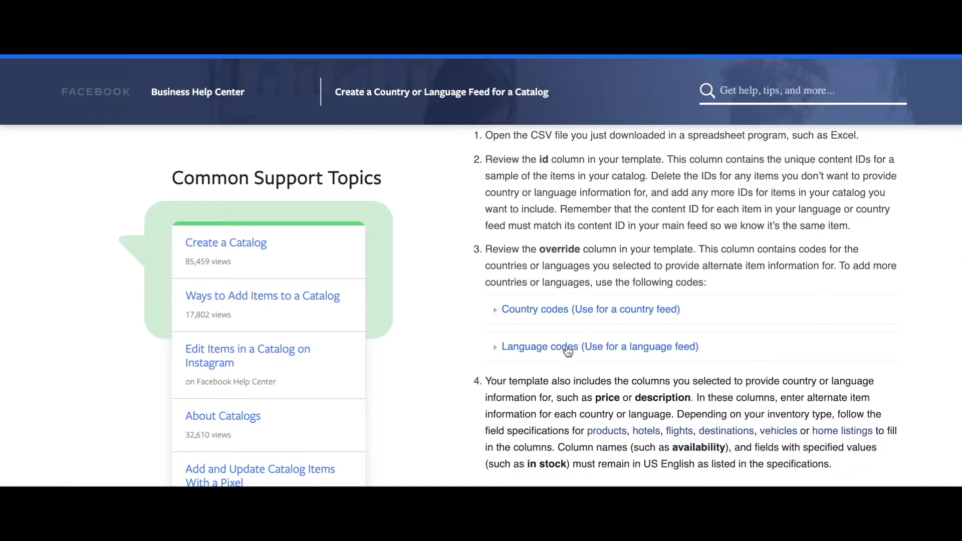
click(602, 351)
scroll(694, 425, down, 5)
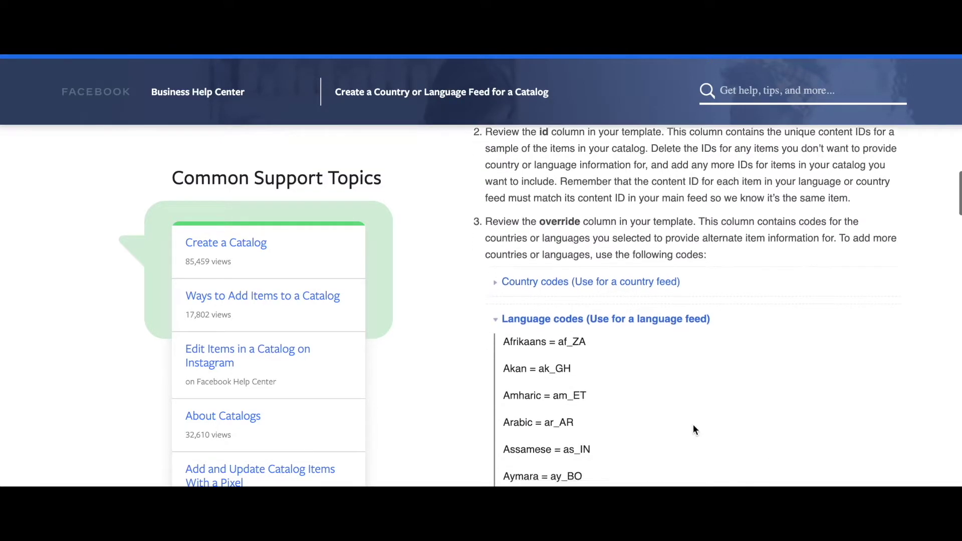
scroll(694, 427, down, 8)
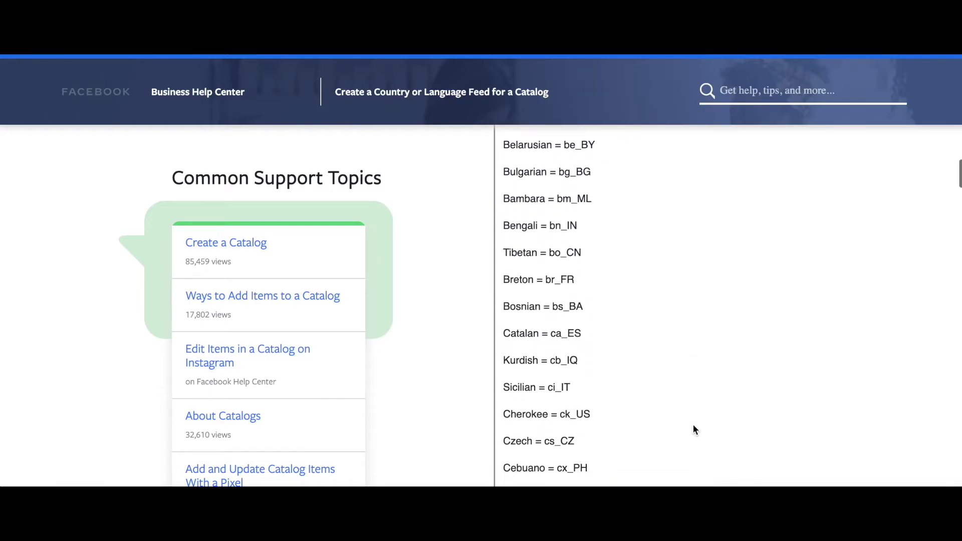
scroll(694, 429, down, 6)
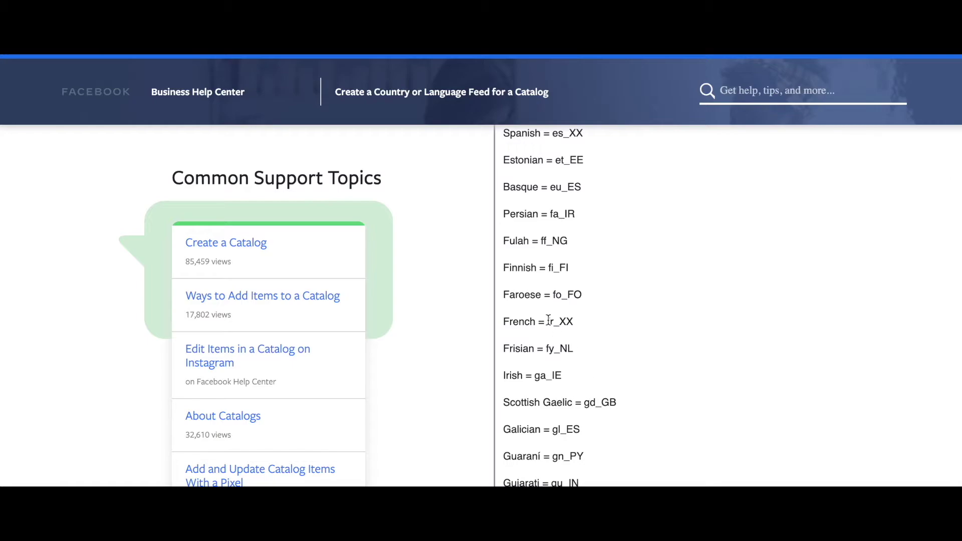
drag(548, 321, 575, 325)
key(ctrl+c)
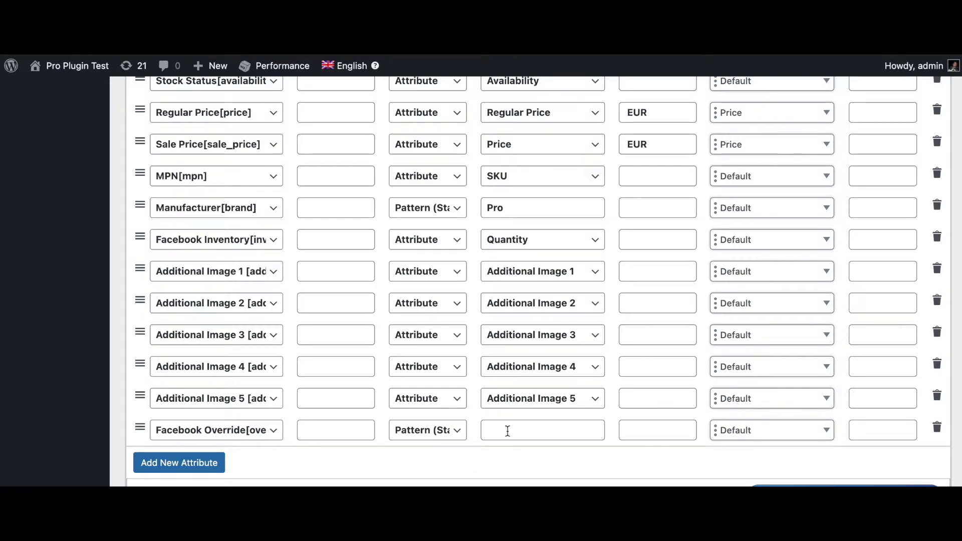
- Return to the French feed in CTX Feed, set the Facebook Override value to fr_XX, and update and generate the feed
click(508, 431)
key(ctrl+v)
scroll(566, 466, down, 1)
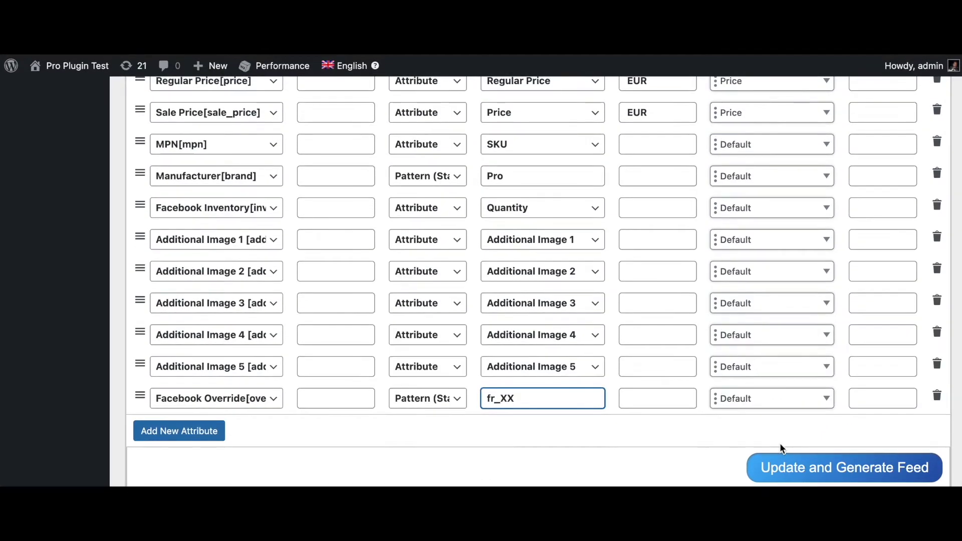
click(847, 471)
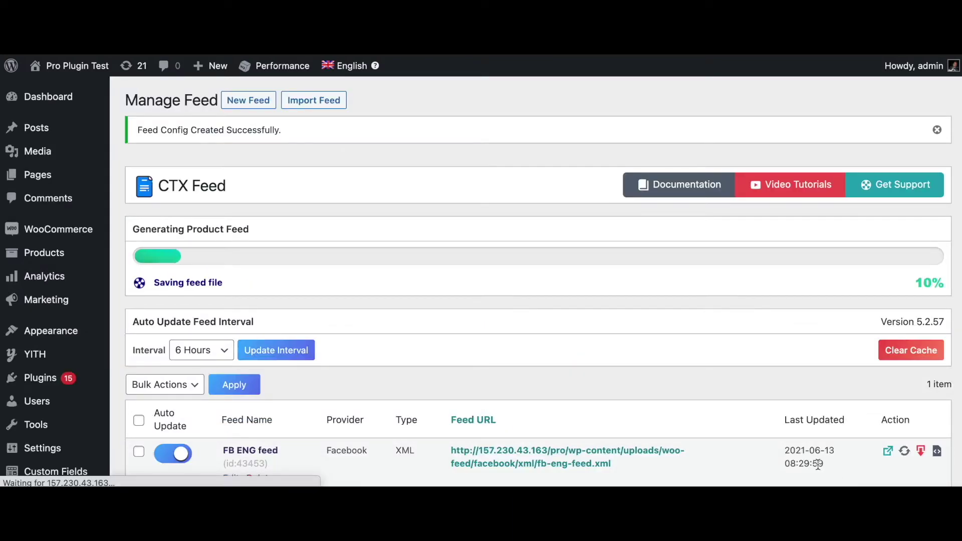
mouse_move(243, 365)
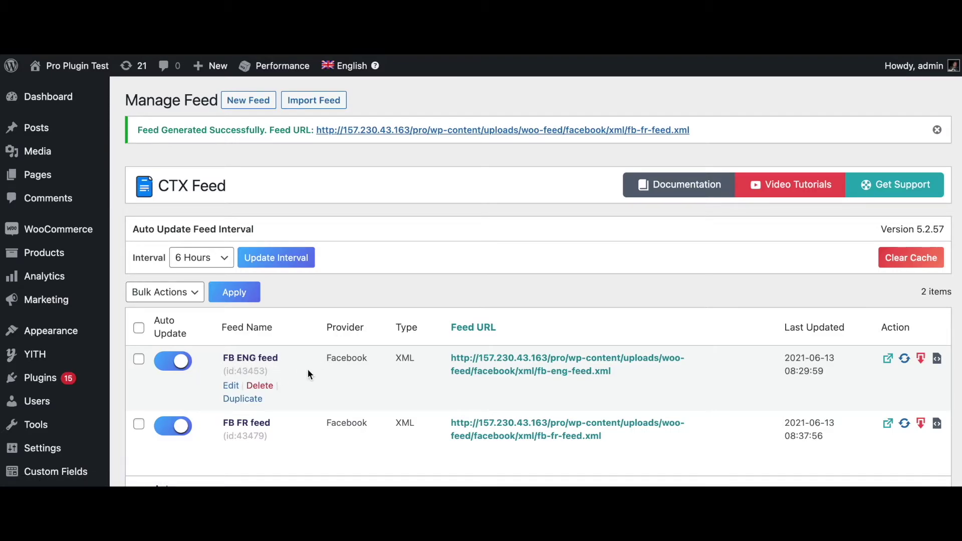
mouse_move(266, 434)
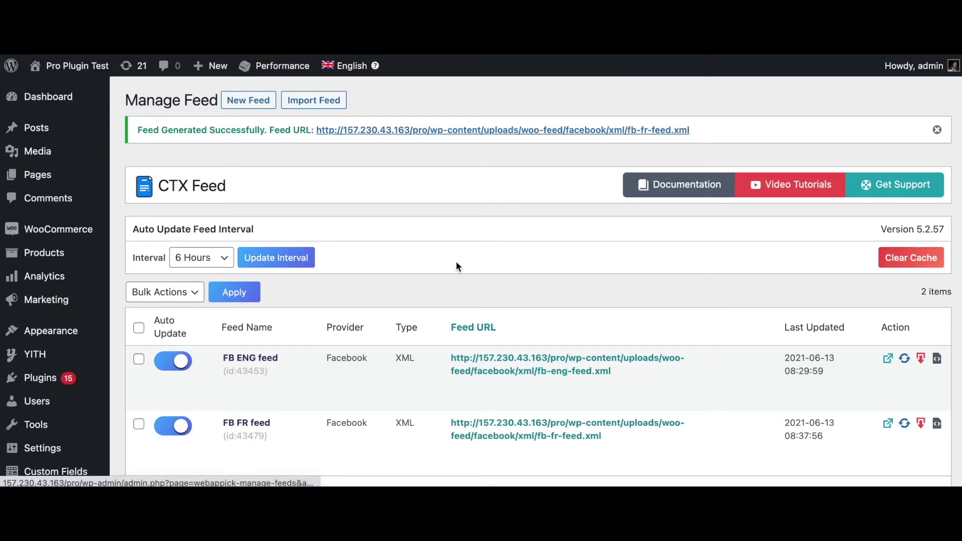
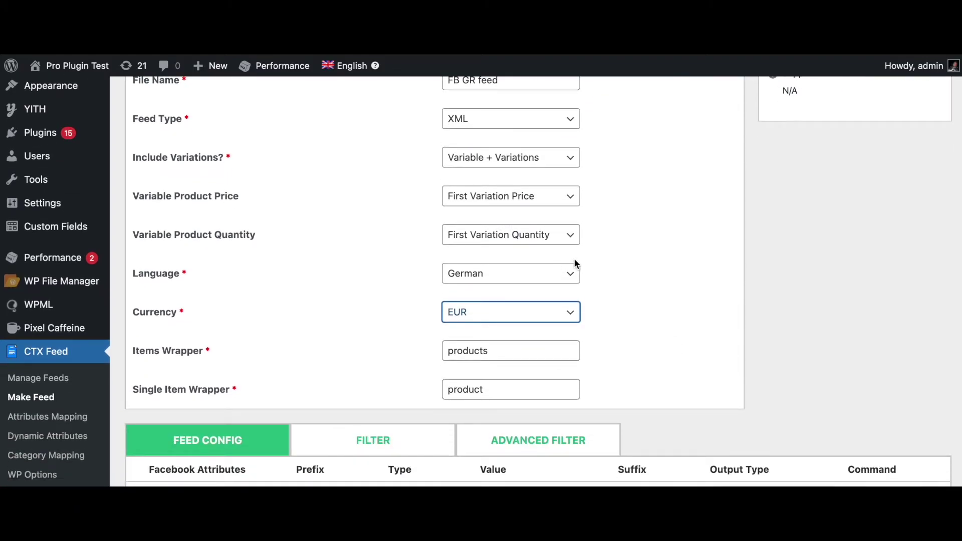
- Set the value of the Product Id attribute in the German feed to Parent Product Id (WPML)
scroll(665, 325, down, 5)
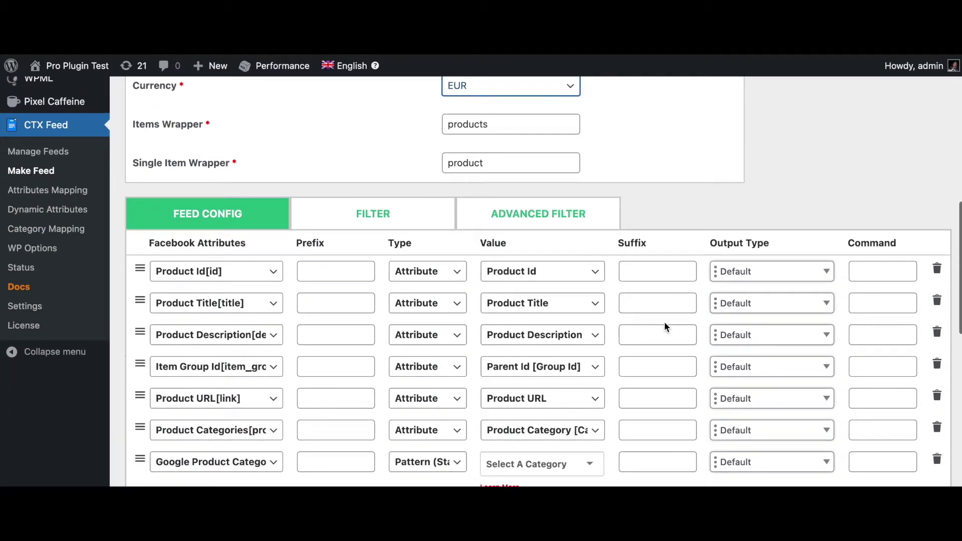
click(543, 276)
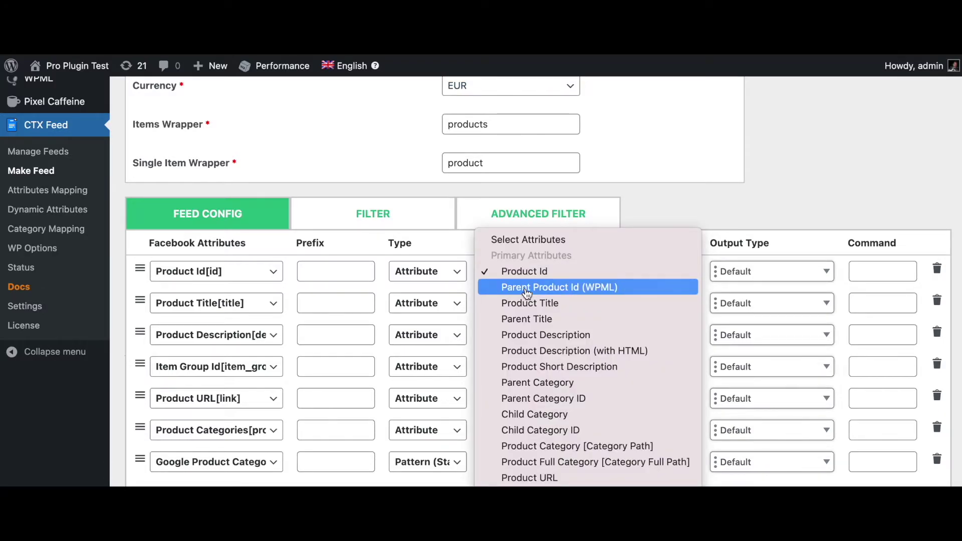
click(528, 290)
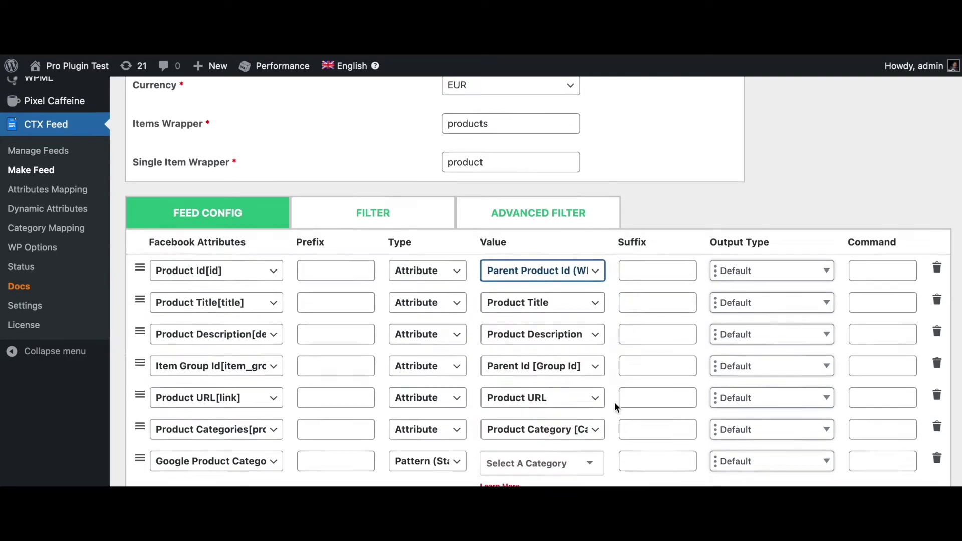
- Set the German feed's Google Product Category to Apparel & Accessories > Shoes
scroll(617, 404, down, 3)
click(555, 319)
text(s > Sh)
text(oes)
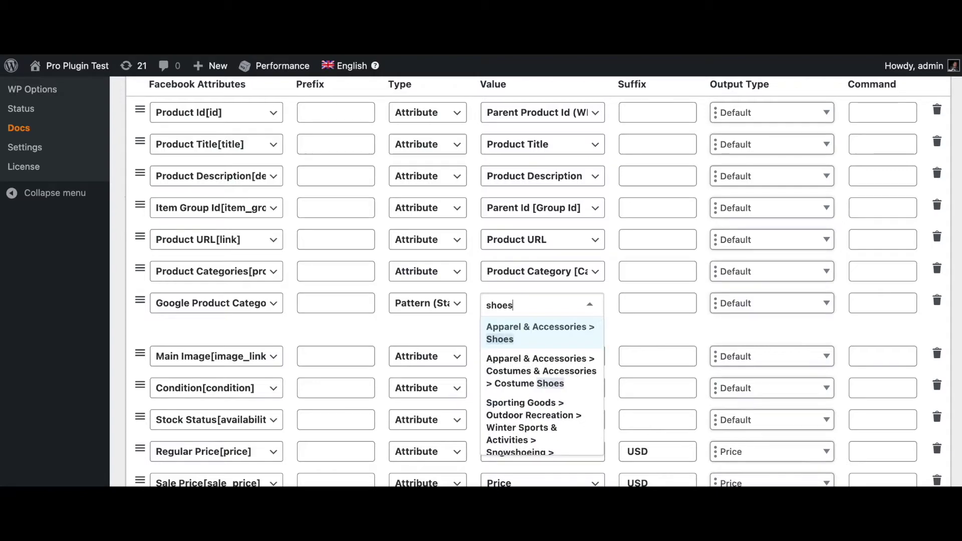
click(555, 337)
- Set the suffix of both the Regular Price and Sale Price attributes in the German feed to EUR
scroll(614, 354, down, 3)
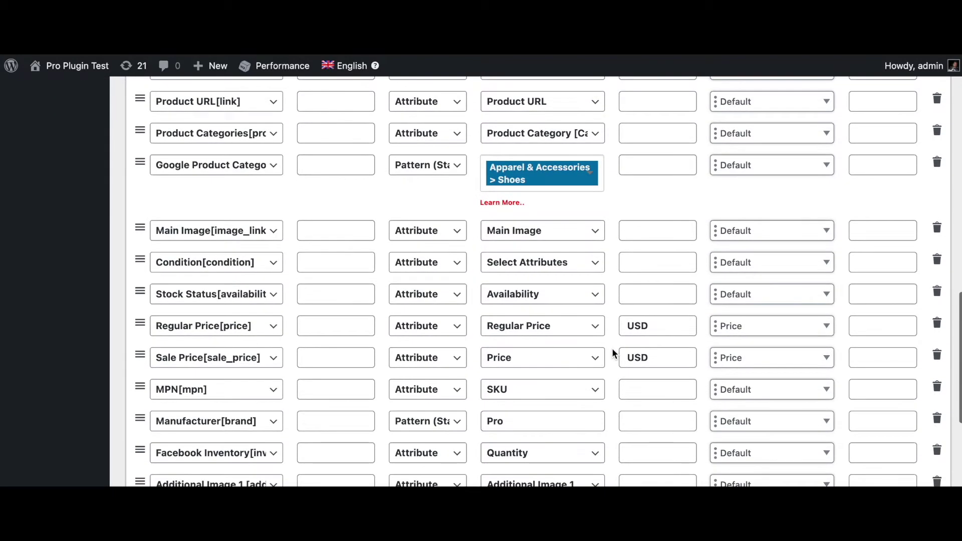
double_click(644, 326)
text(EUR)
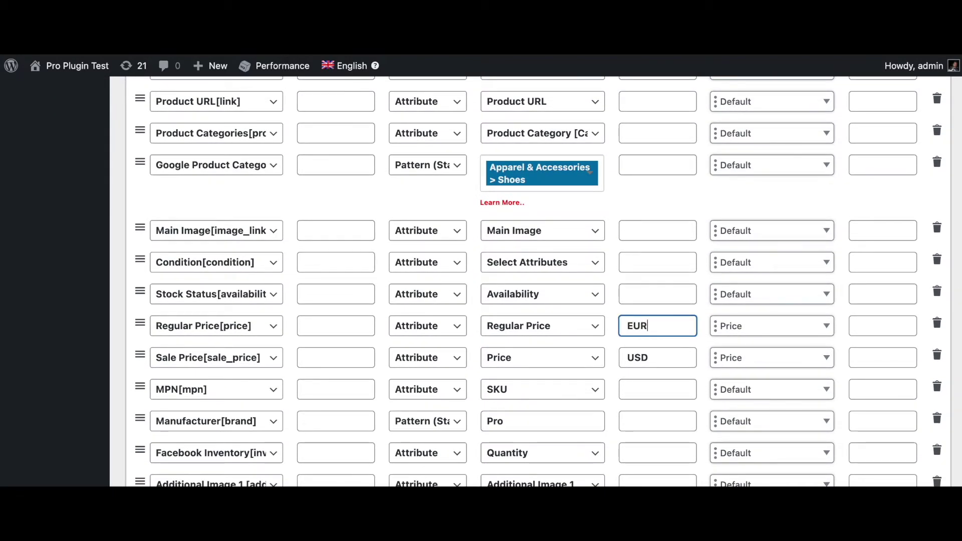
double_click(658, 358)
text(EUR)
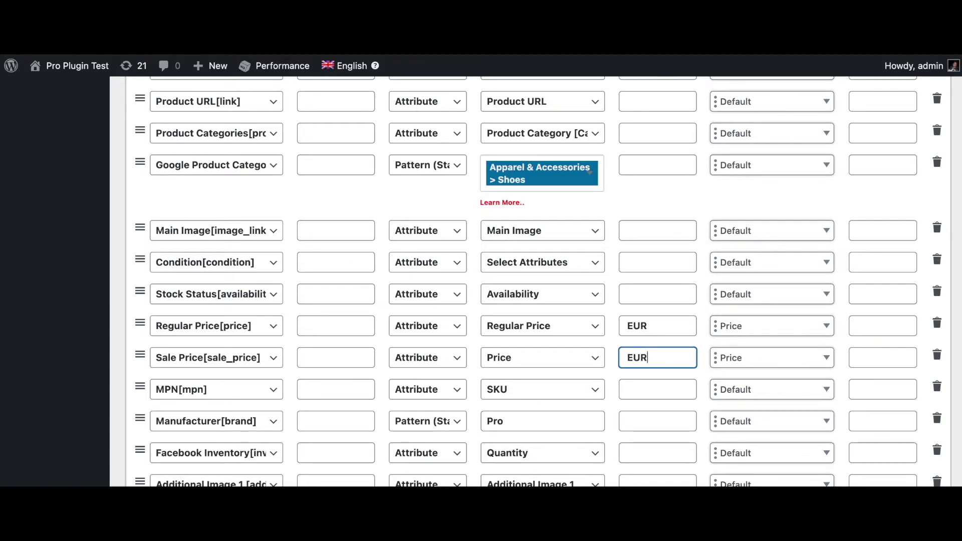
- Add a new attribute row to the German feed, assign it Facebook Override[override] and set its type to Pattern
scroll(614, 396, down, 5)
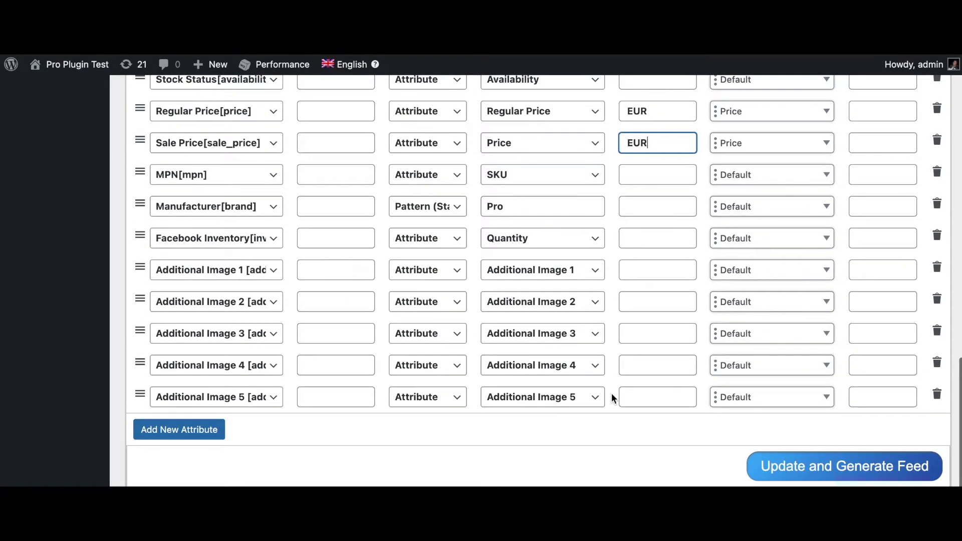
click(220, 432)
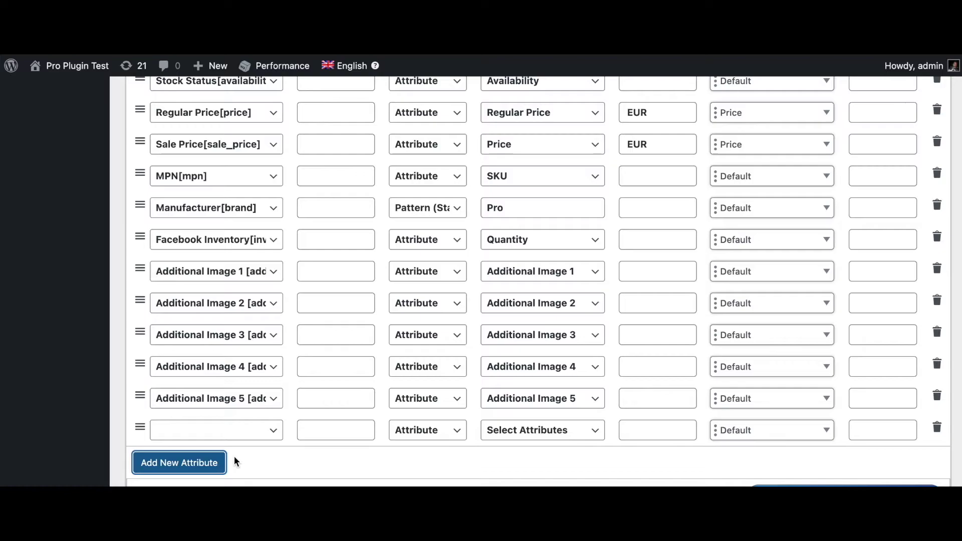
click(223, 432)
scroll(221, 431, down, 3)
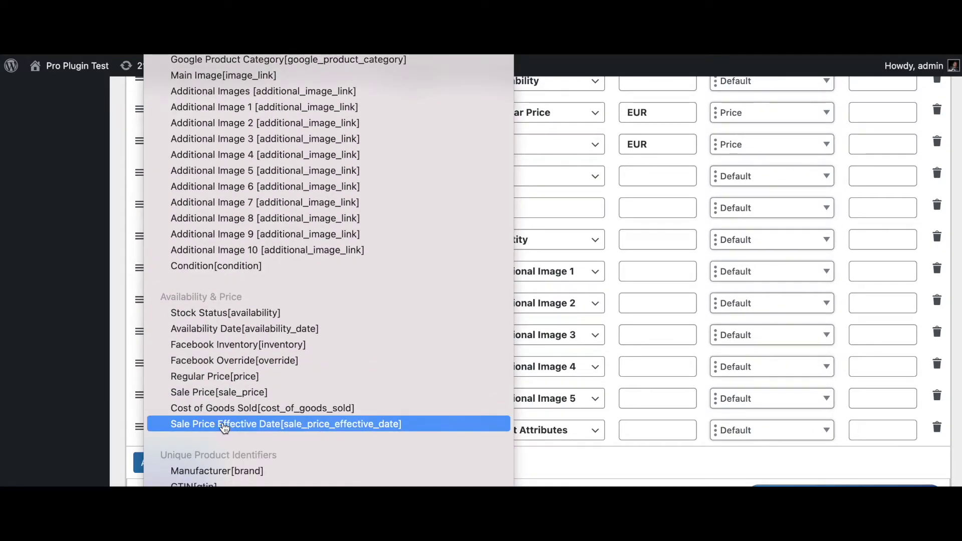
click(218, 368)
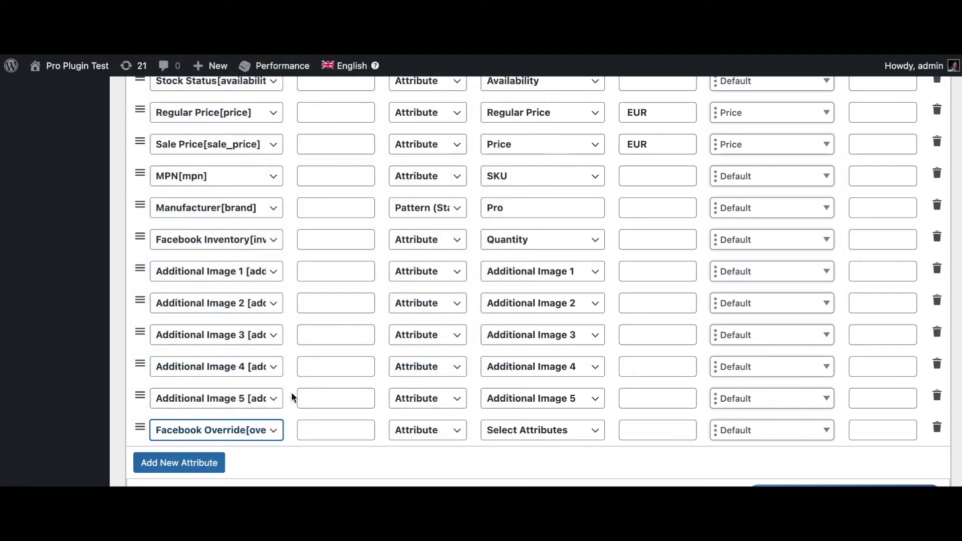
click(450, 432)
click(426, 448)
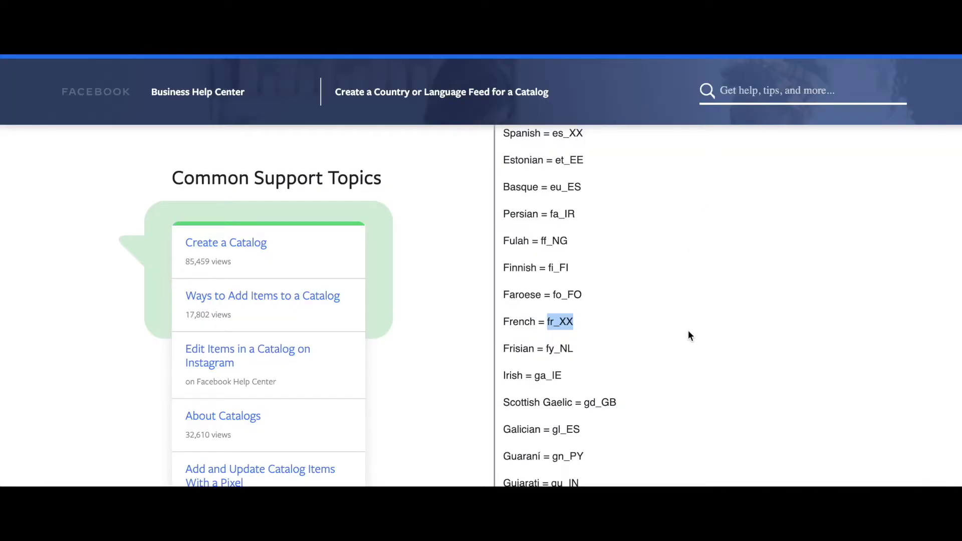
- Copy the German language code de_DE from the Facebook help article's language codes list
scroll(688, 338, up, 5)
scroll(688, 338, down, 3)
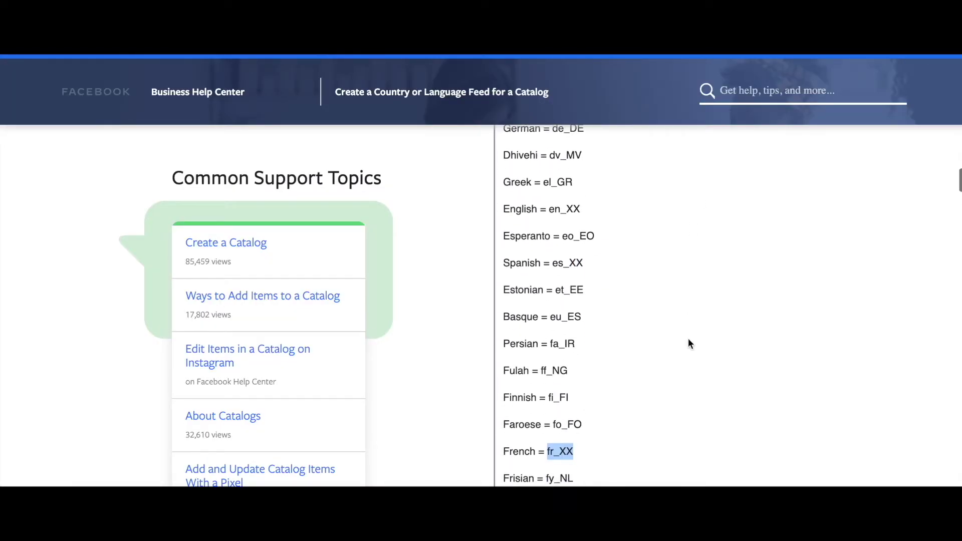
scroll(688, 340, up, 4)
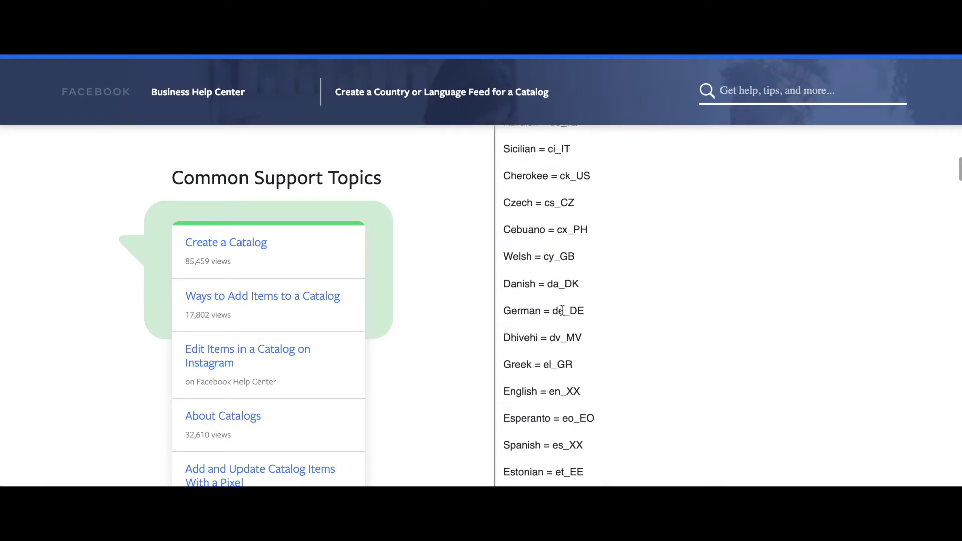
drag(553, 309, 581, 313)
key(ctrl+c)
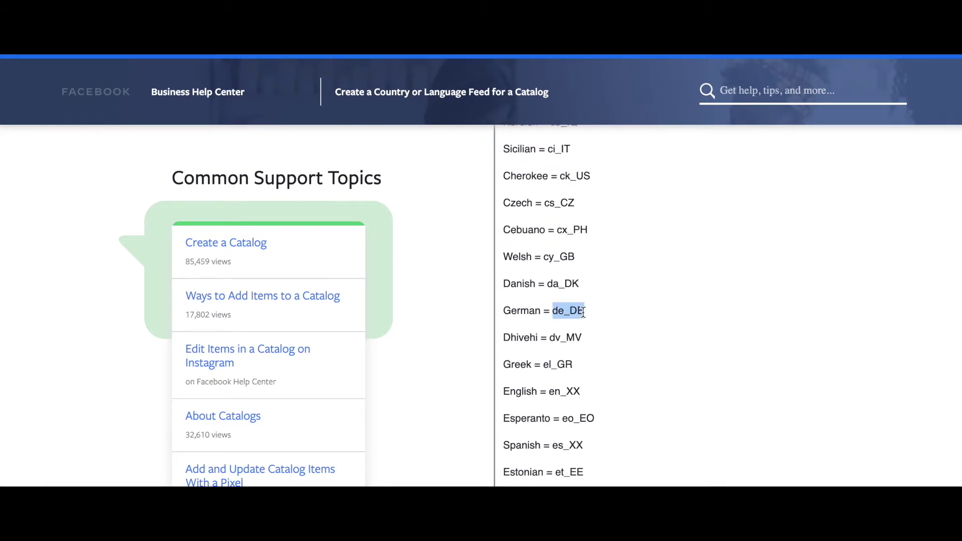
- Return to the German feed in CTX Feed, set the Facebook Override value to de_DE, and update and generate the feed
key(alt+Tab)
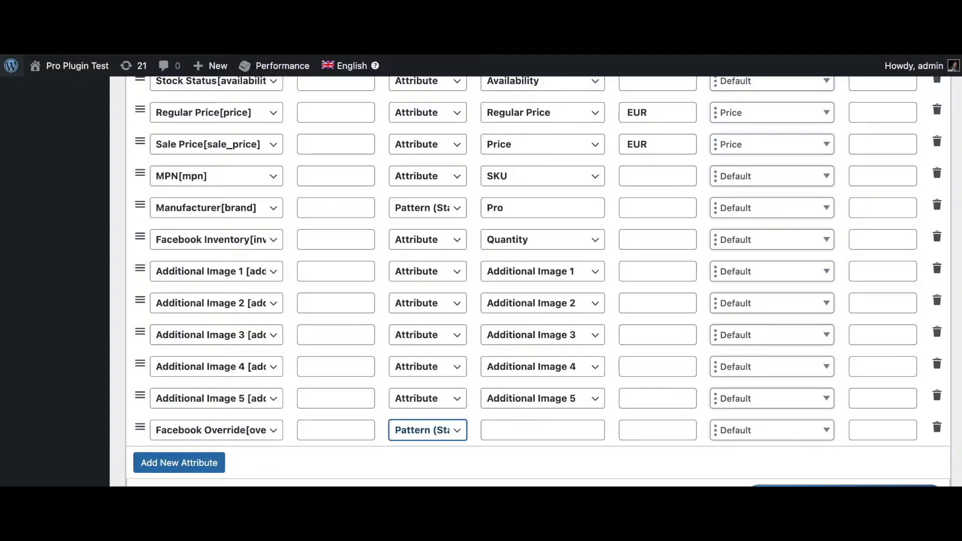
click(497, 430)
key(ctrl+v)
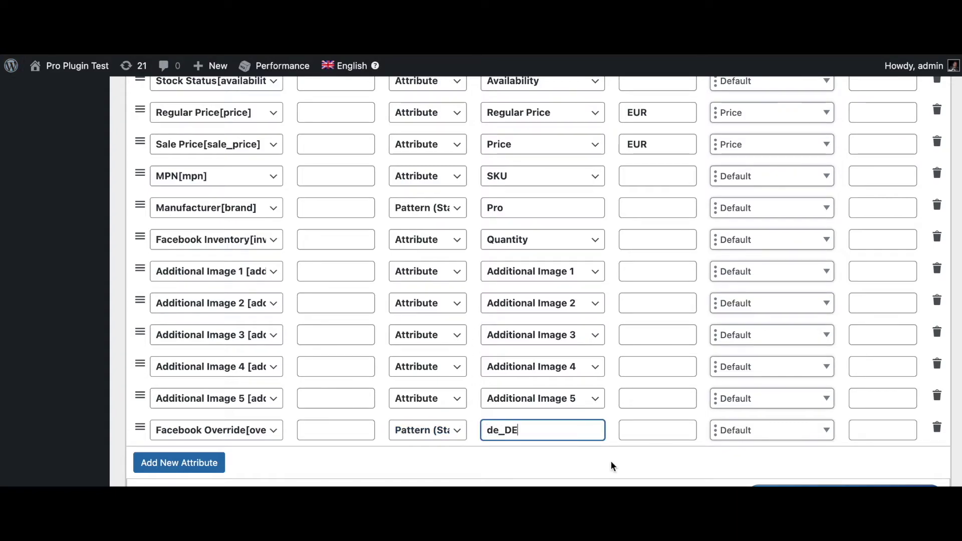
scroll(612, 465, down, 1)
click(785, 469)
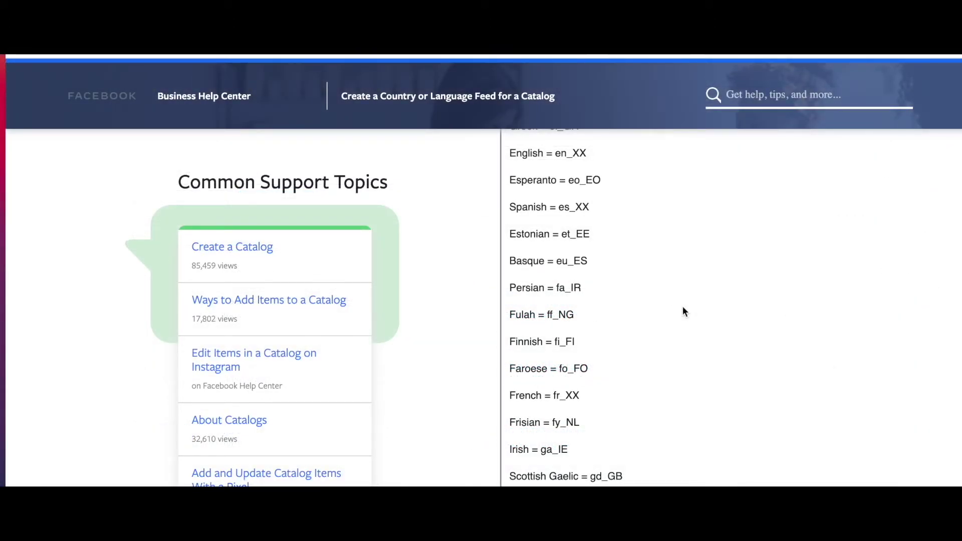
- Expand the country codes list in the Facebook help article and examine the override codes for country feeds
scroll(684, 311, up, 15)
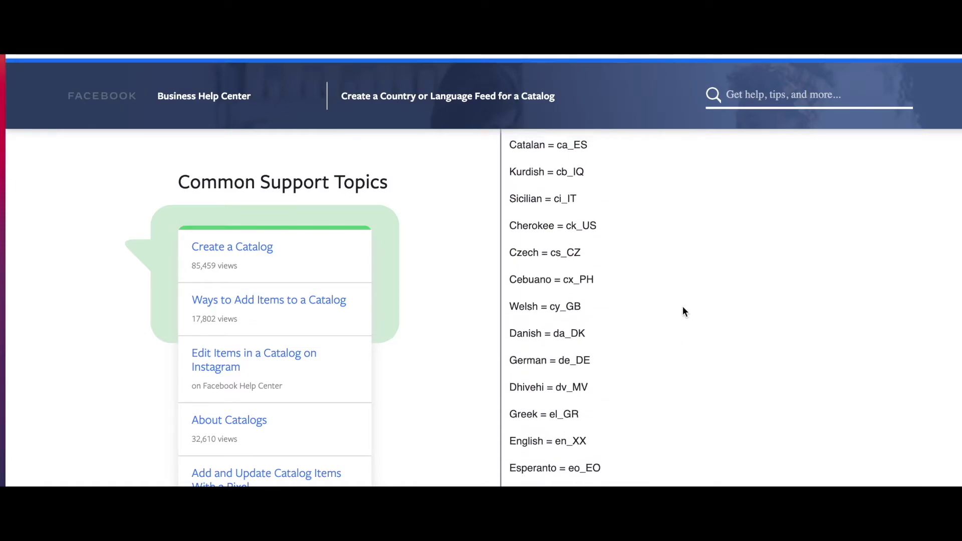
scroll(683, 311, up, 2)
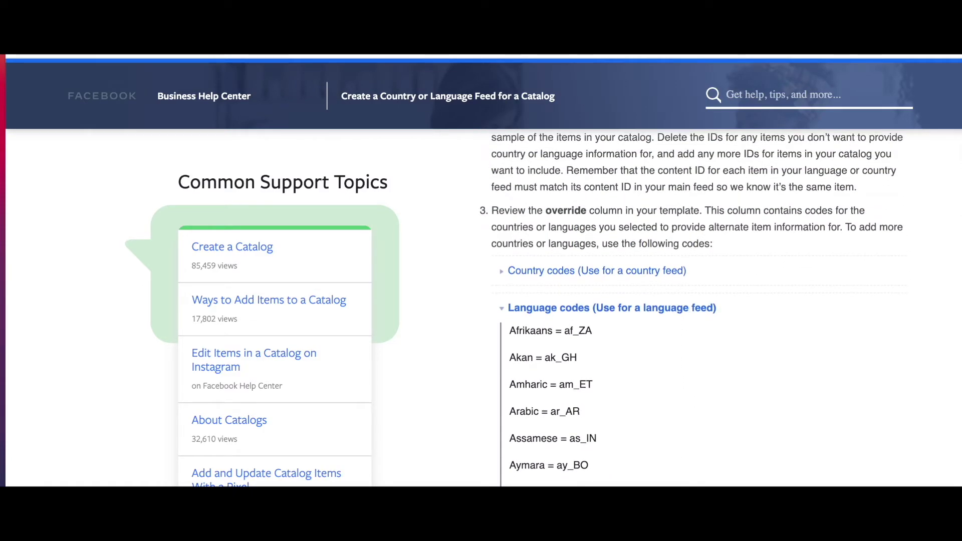
click(555, 273)
scroll(636, 342, down, 2)
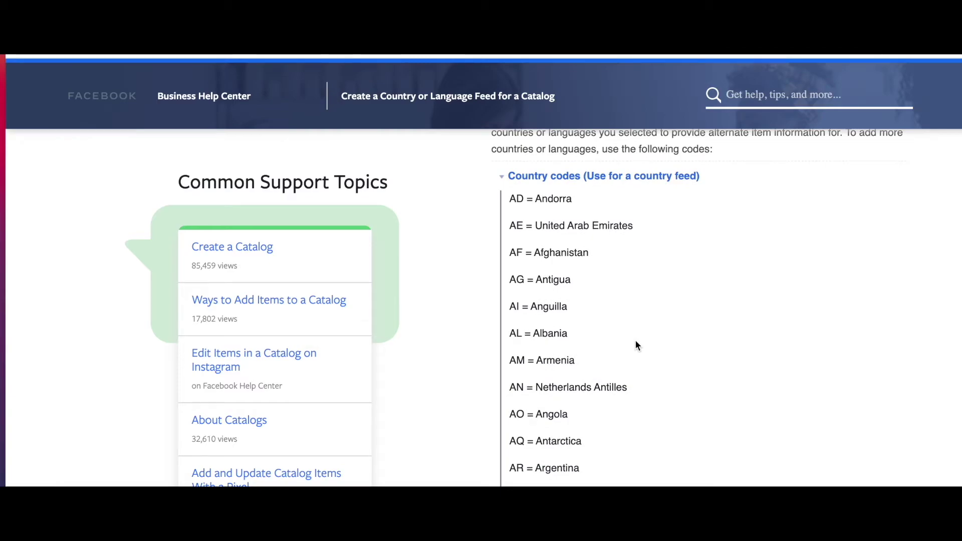
scroll(603, 306, down, 3)
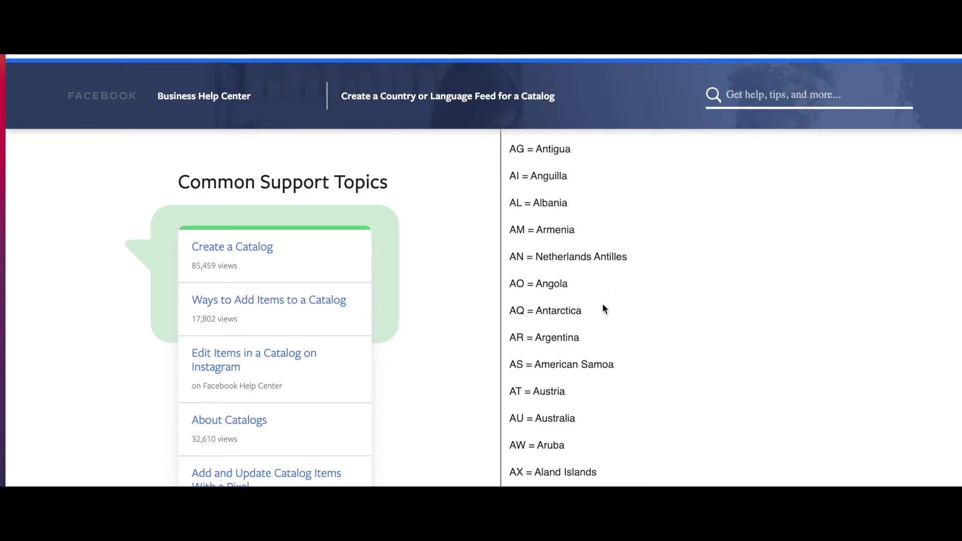
drag(520, 339, 522, 340)
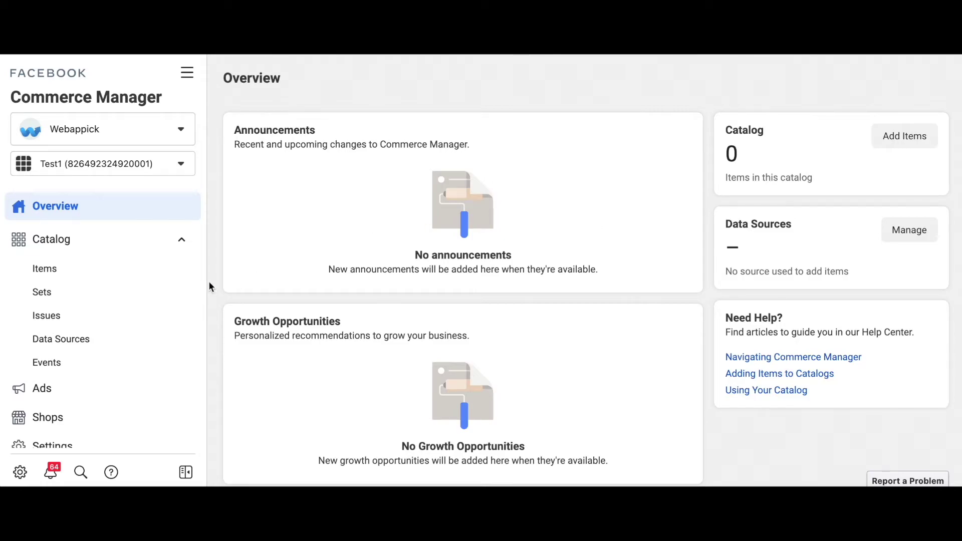
- In Facebook Commerce Manager, start adding items to the Test1 catalog from its data sources using the Data Feed option
click(59, 340)
click(414, 247)
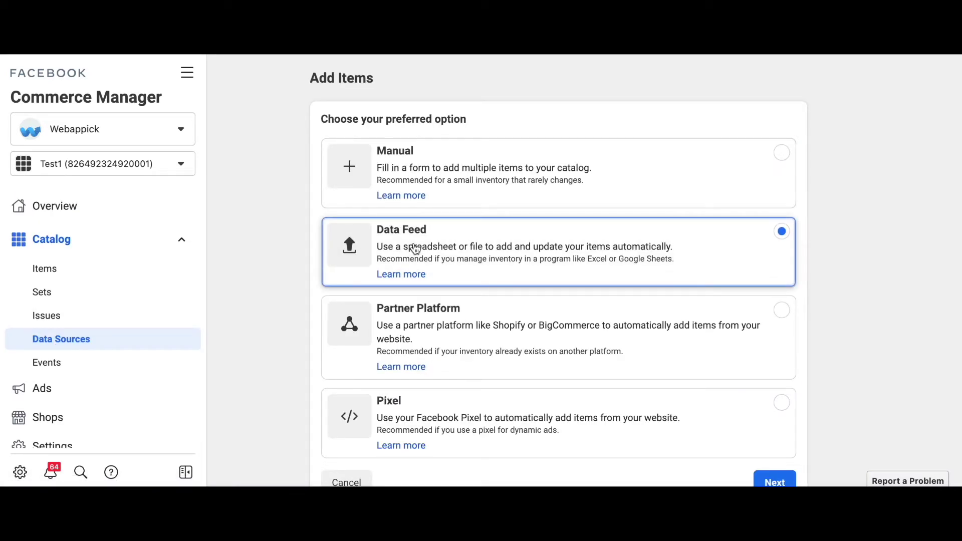
click(775, 482)
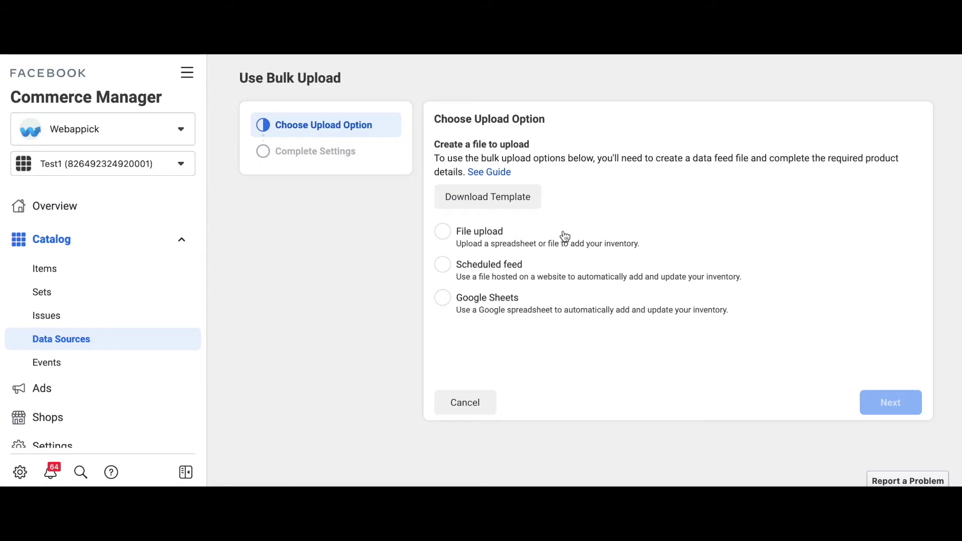
- Choose a scheduled feed for the bulk upload and supply the fb-eng-feed.xml URL copied from the FB ENG feed in CTX Feed
click(496, 266)
click(887, 402)
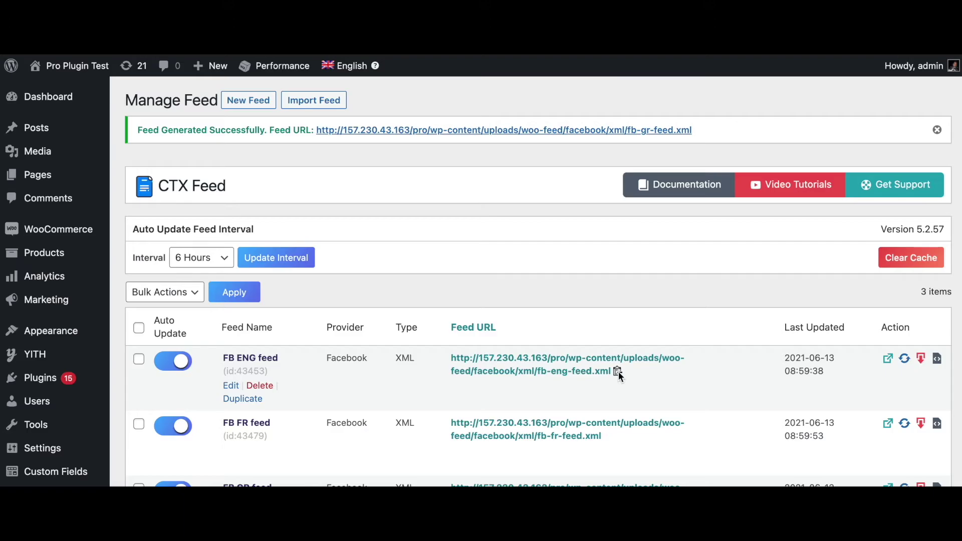
click(618, 372)
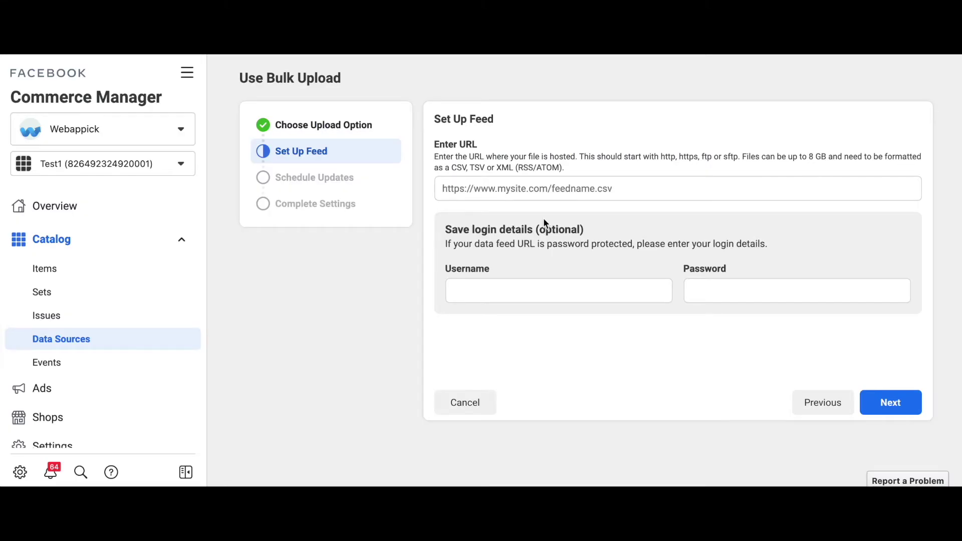
click(518, 191)
key(ctrl+v)
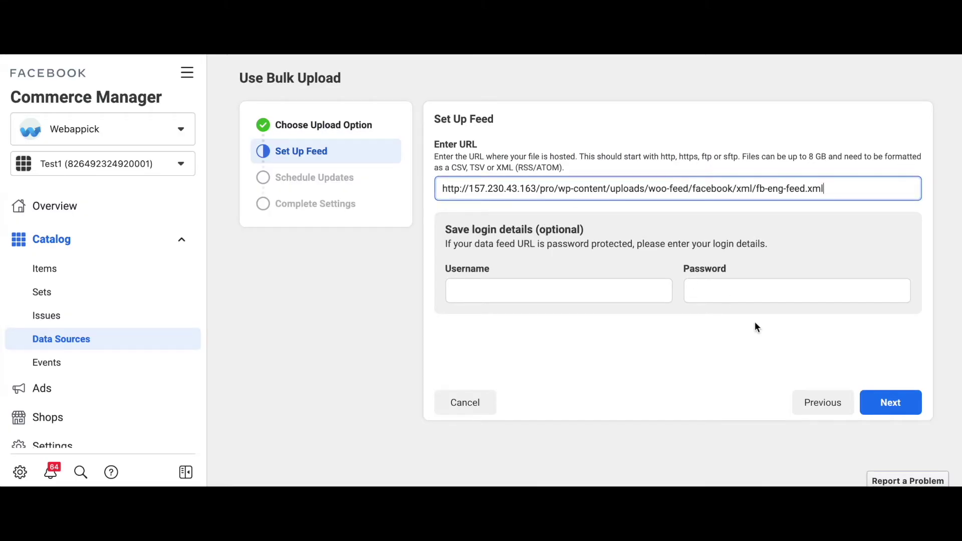
click(890, 403)
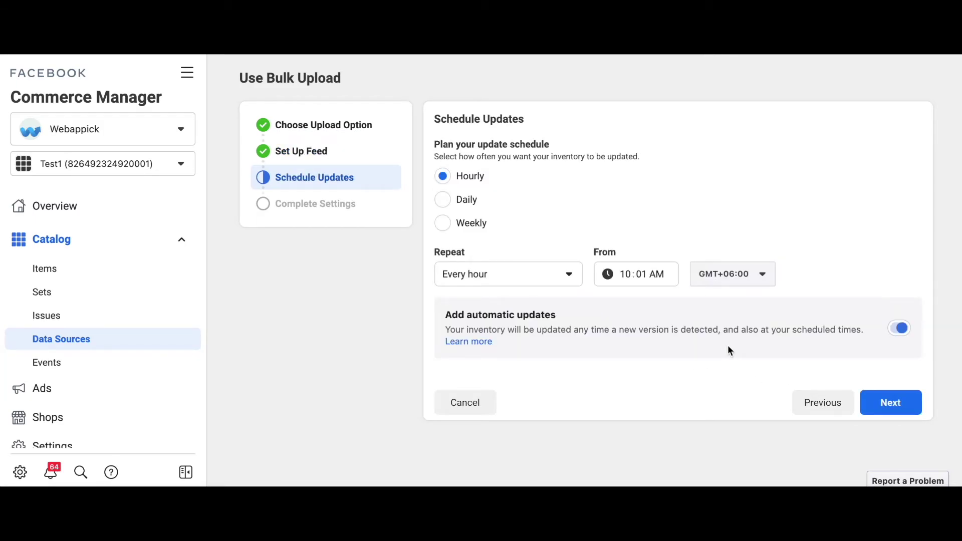
- Accept the hourly update schedule, name the data source ENG feed, upload it, and review the upload session
click(890, 403)
click(550, 181)
key(ctrl+a)
text(EN)
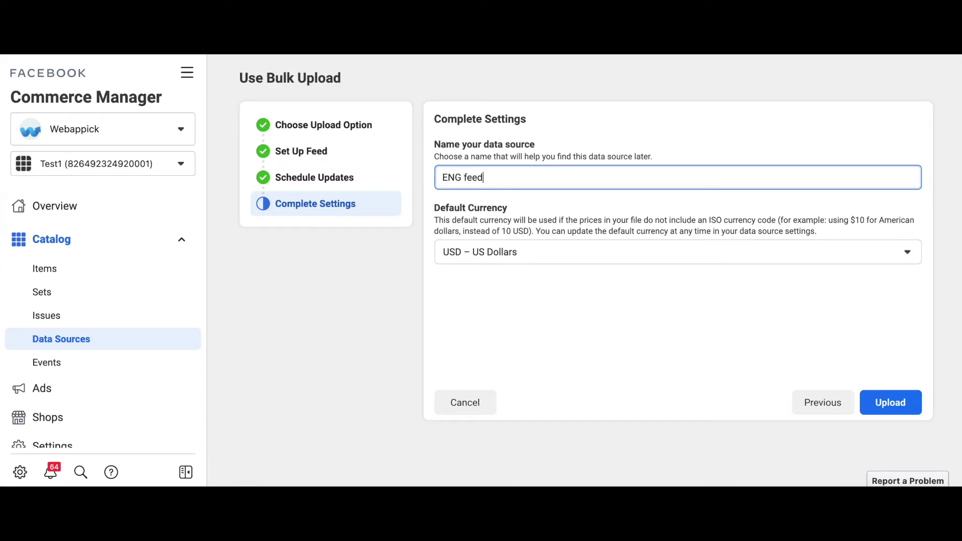
click(889, 401)
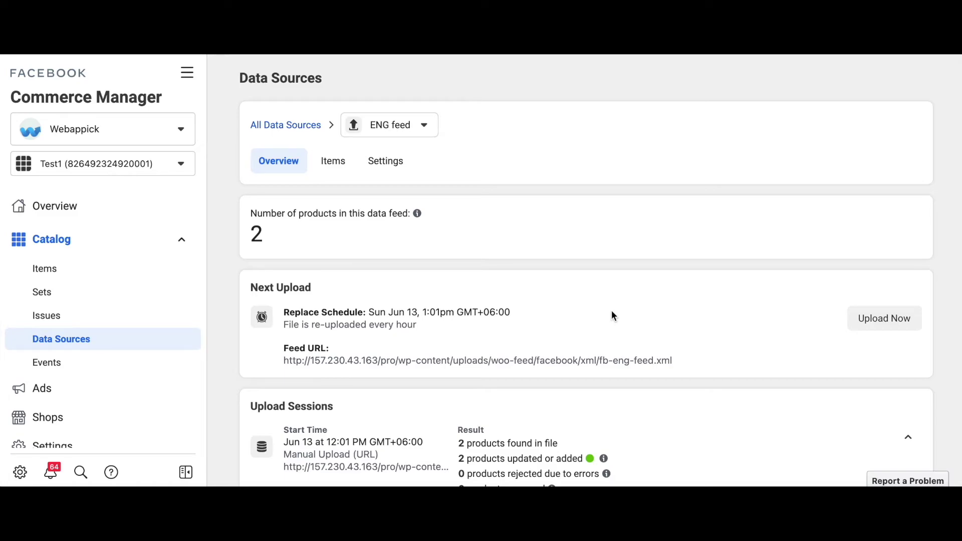
scroll(612, 314, down, 2)
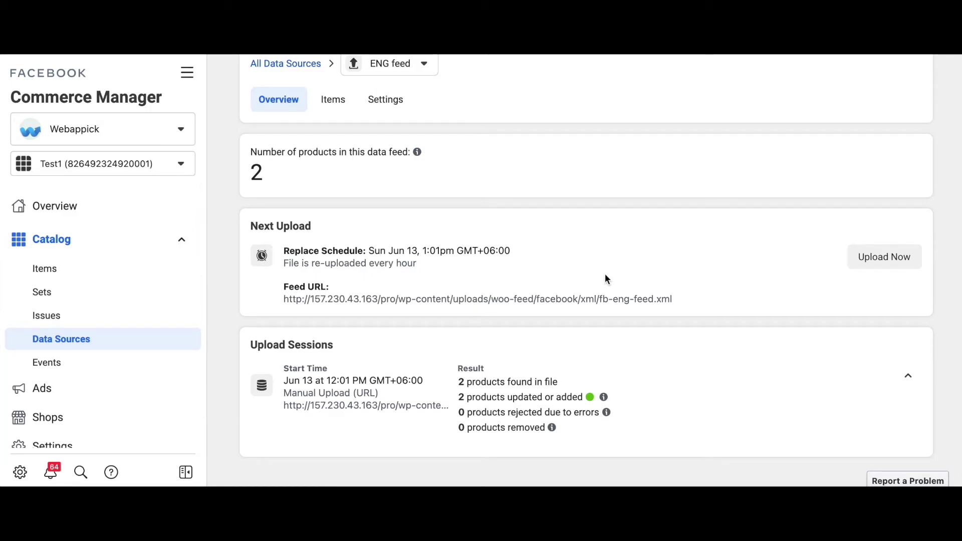
- Add a new country and language feed from the data sources, choosing language information and the scheduled feed option
click(82, 346)
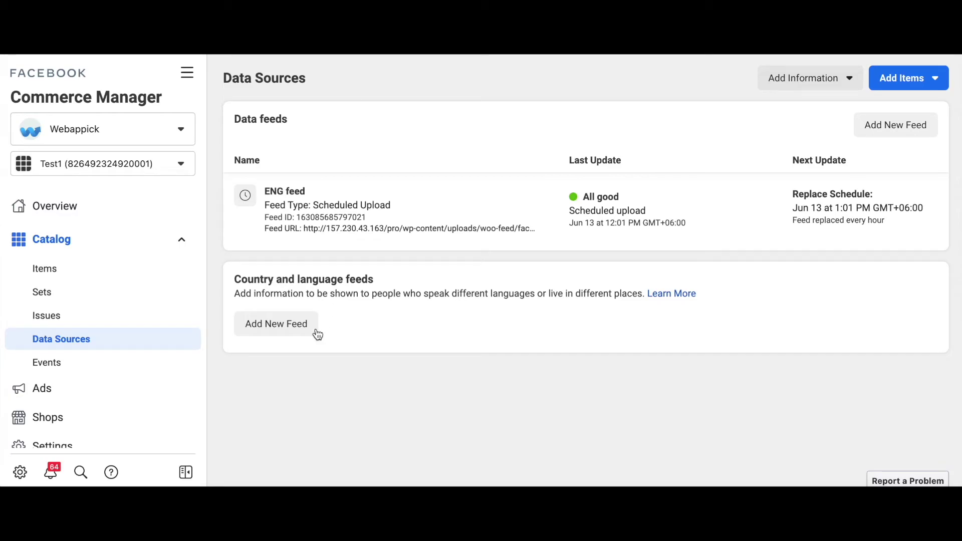
click(270, 331)
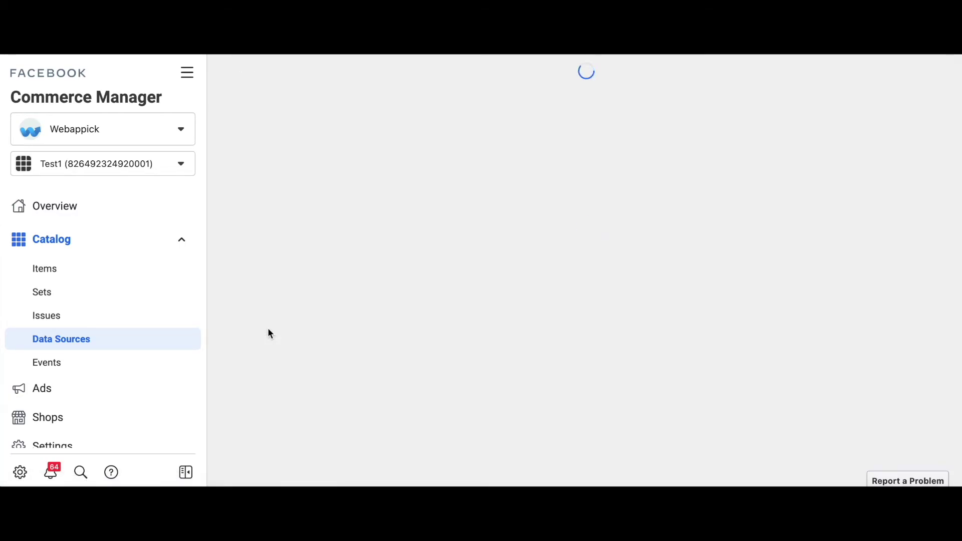
click(426, 266)
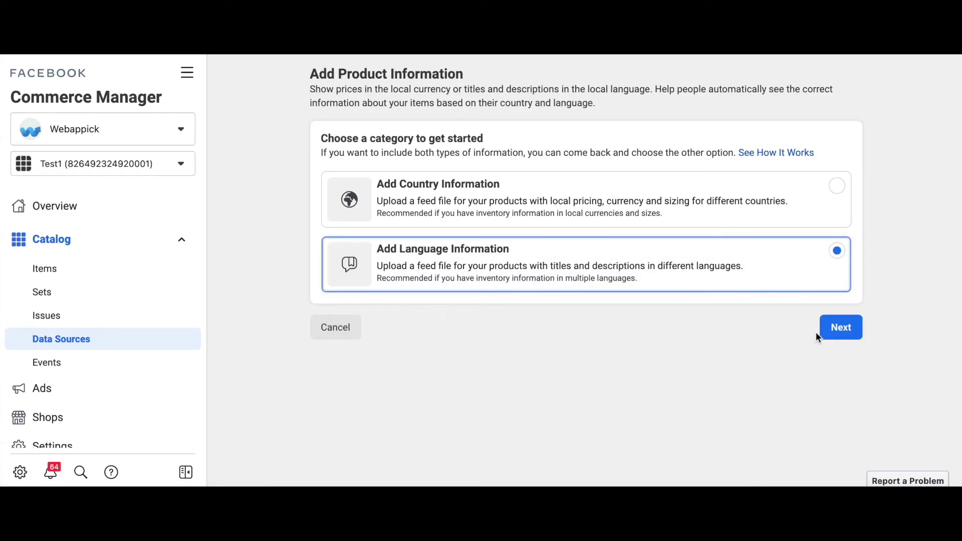
click(842, 334)
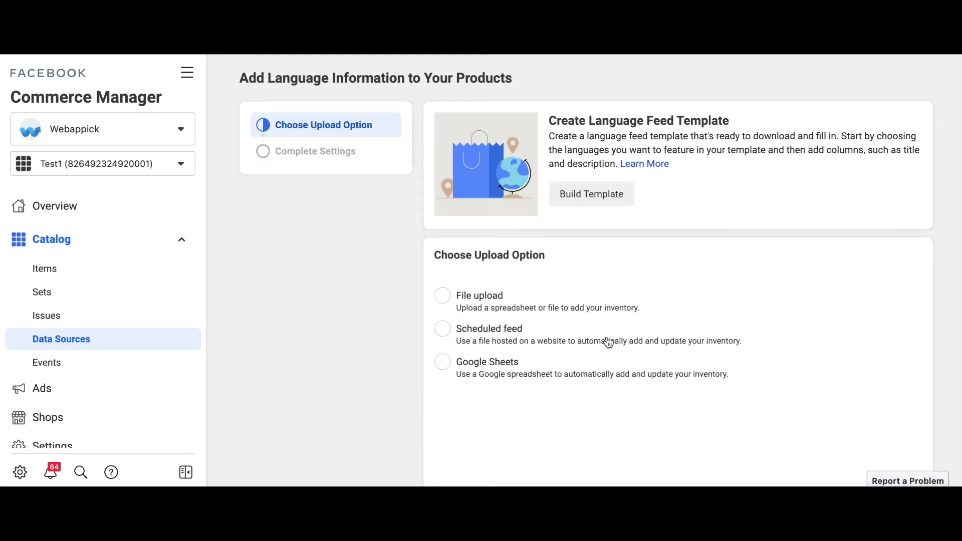
click(483, 332)
scroll(812, 335, down, 2)
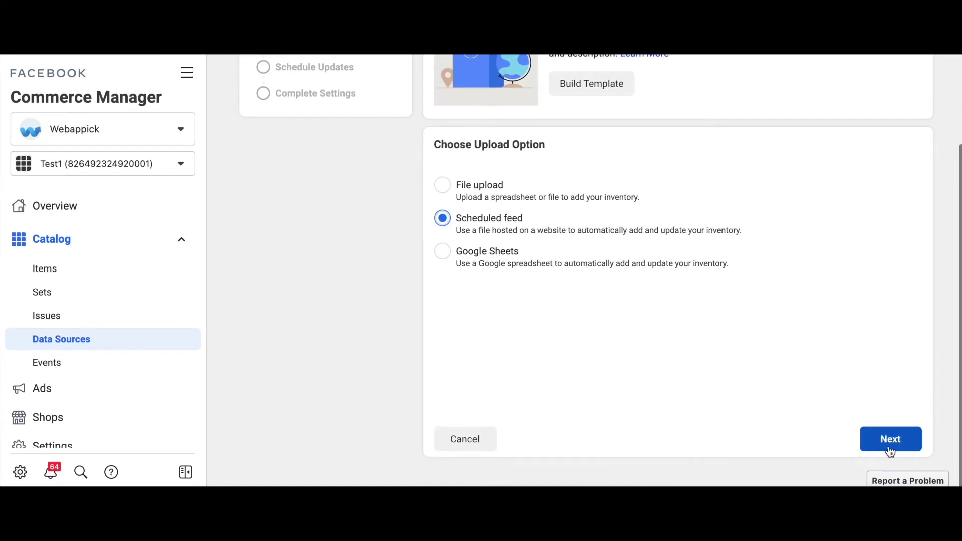
click(891, 448)
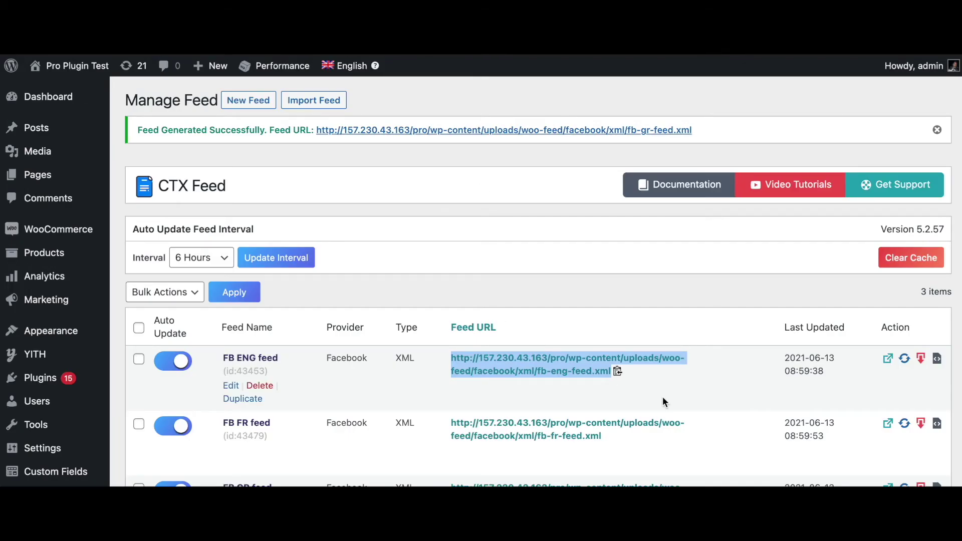
- Copy the FB FR feed URL (fb-fr-feed.xml) from CTX Feed, submit it as the language feed's URL, and complete the upload issues stage
scroll(687, 403, down, 2)
click(607, 368)
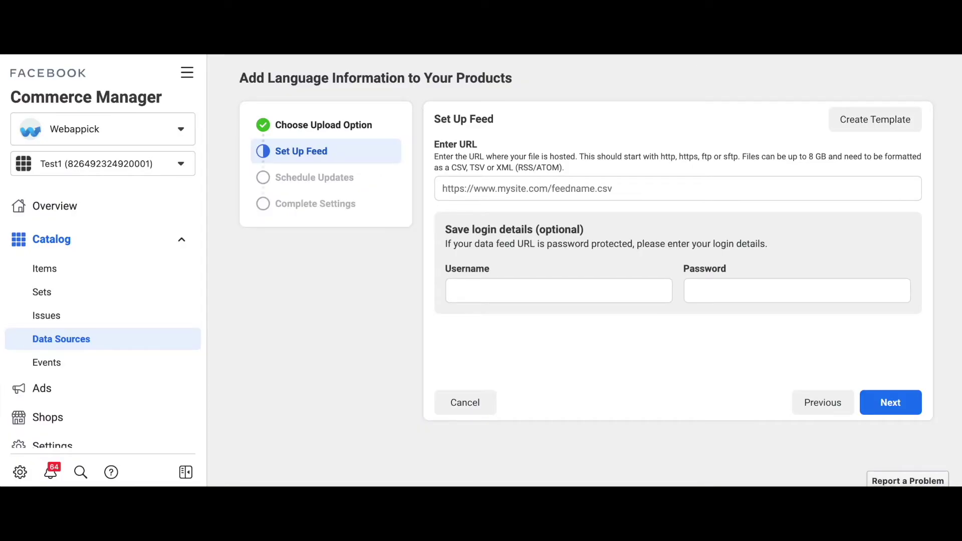
click(503, 188)
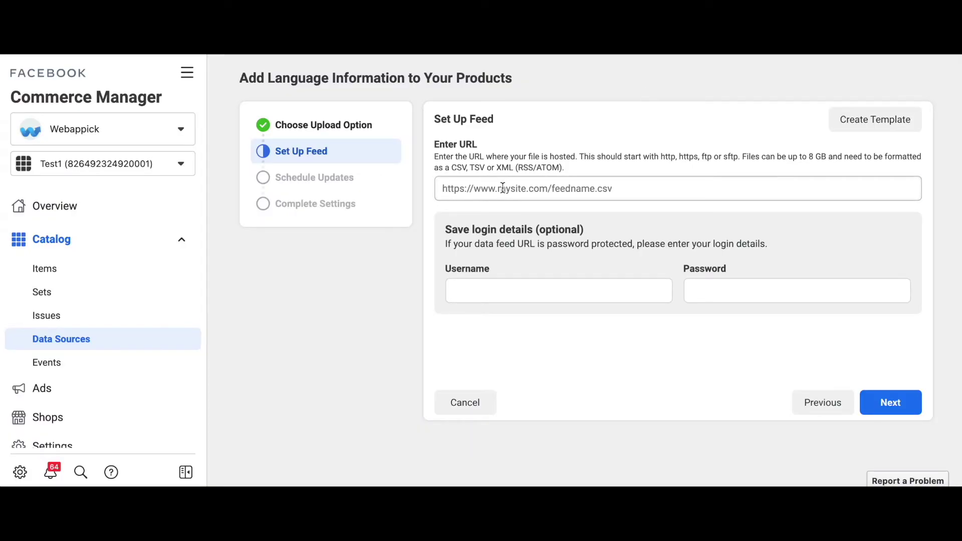
key(ctrl+v)
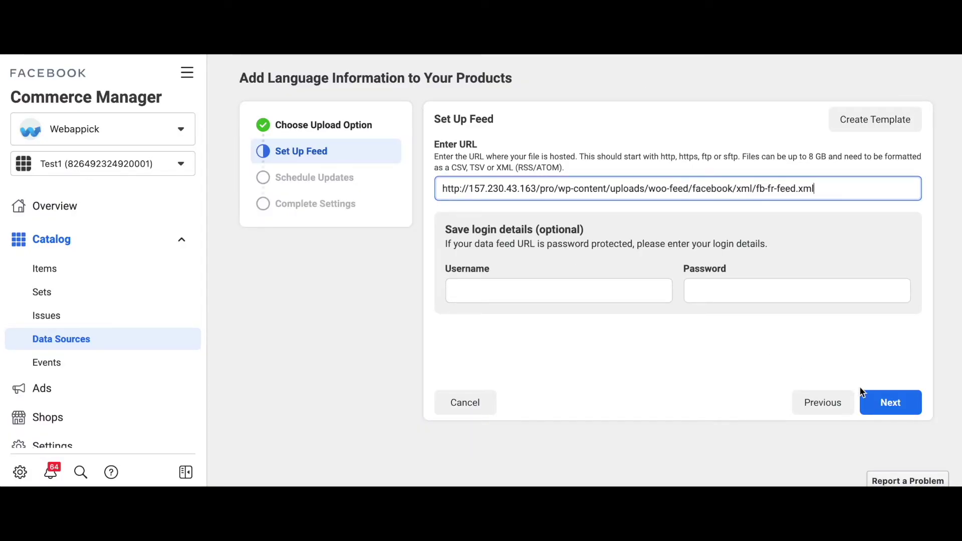
click(886, 403)
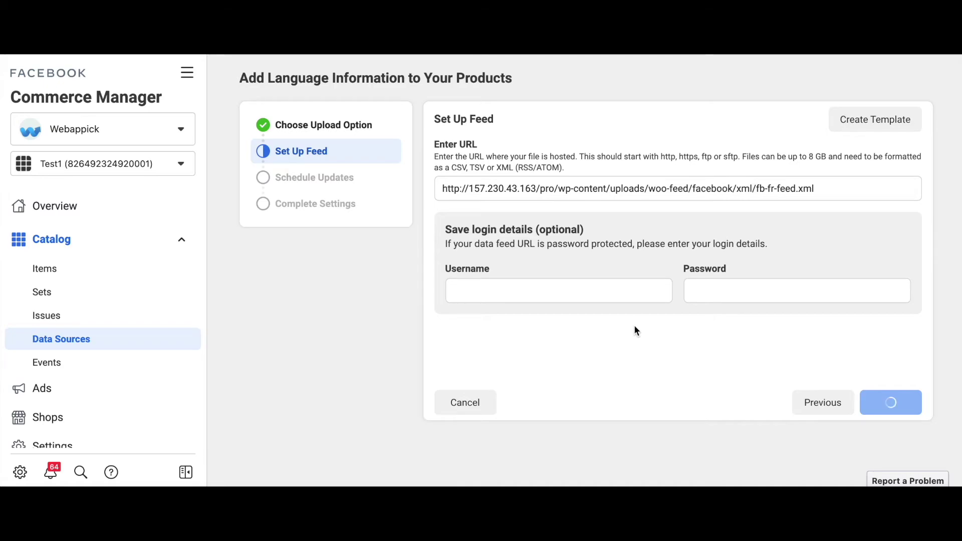
click(486, 326)
click(917, 412)
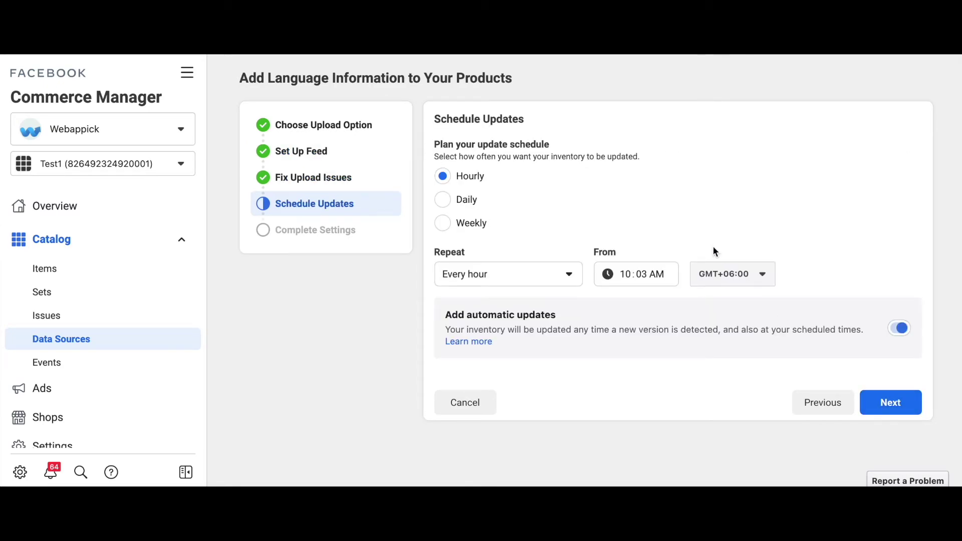
- Accept the hourly update schedule, name the French data source FR feed, and upload it
click(887, 399)
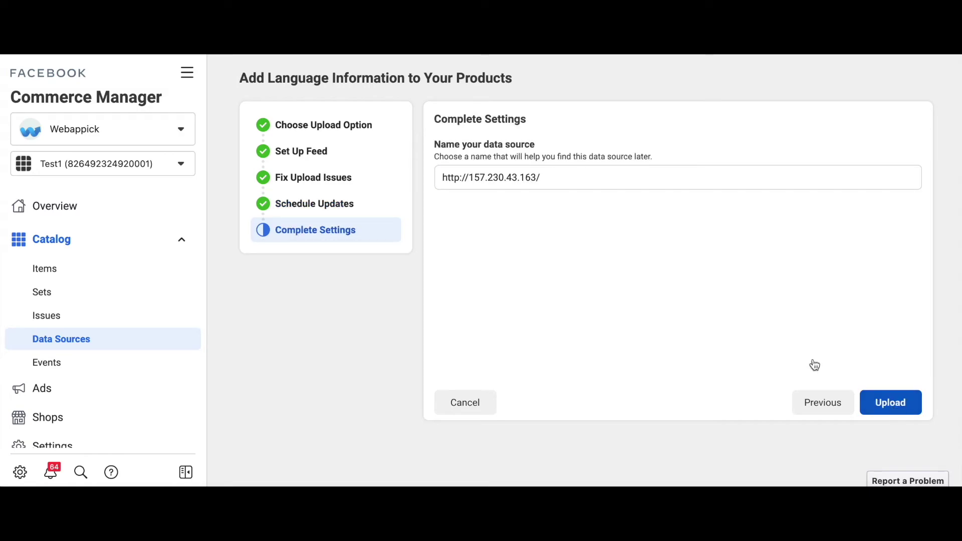
triple_click(571, 184)
text(FR)
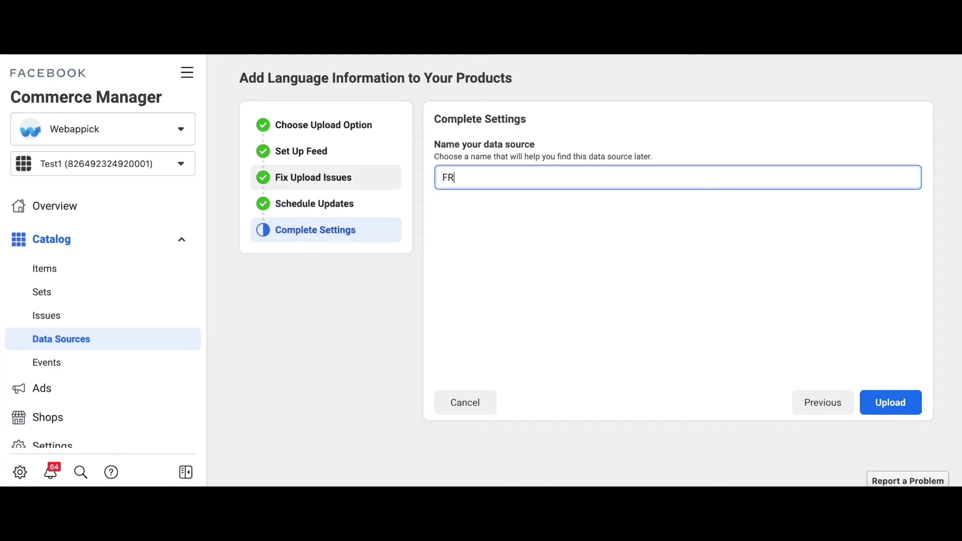
text( feed)
click(890, 402)
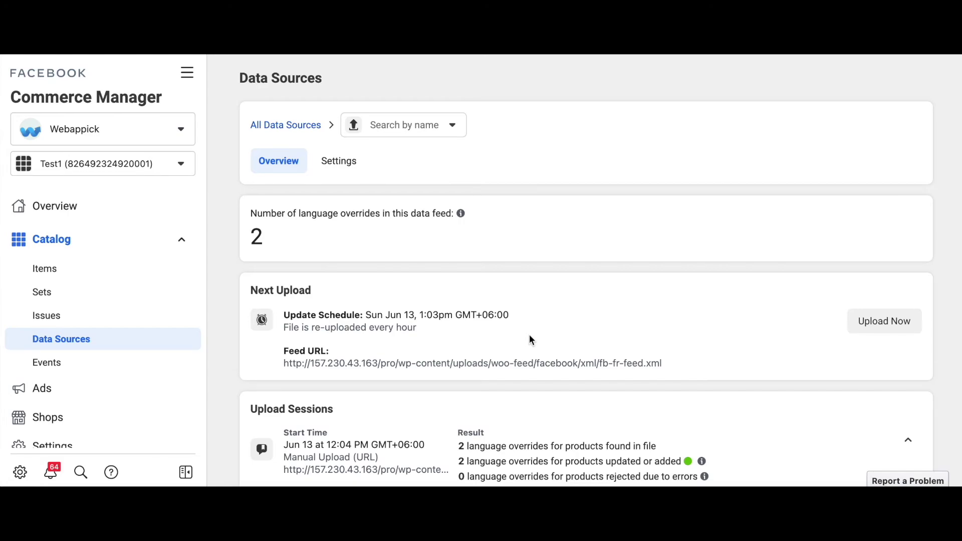
- Return to the data sources and add a second language information feed using the scheduled feed option
click(72, 346)
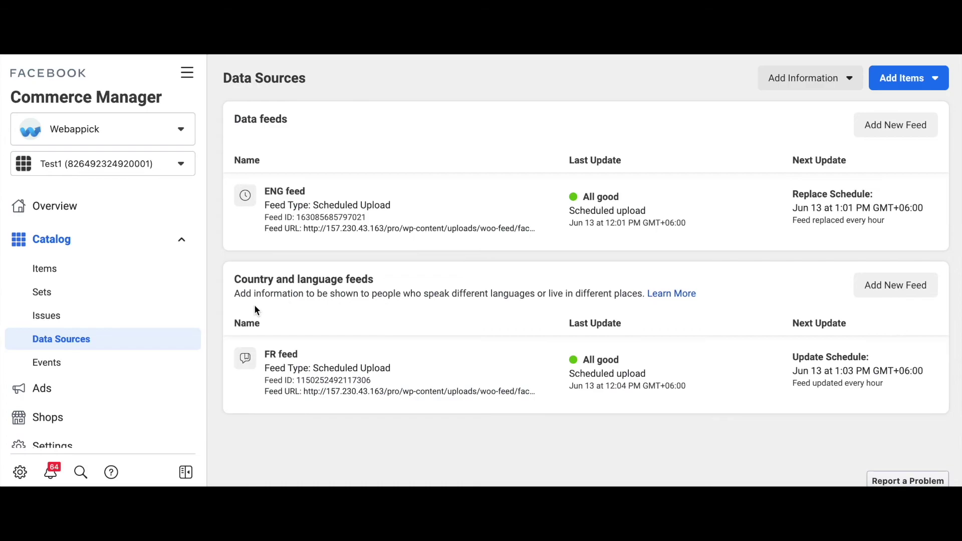
click(901, 295)
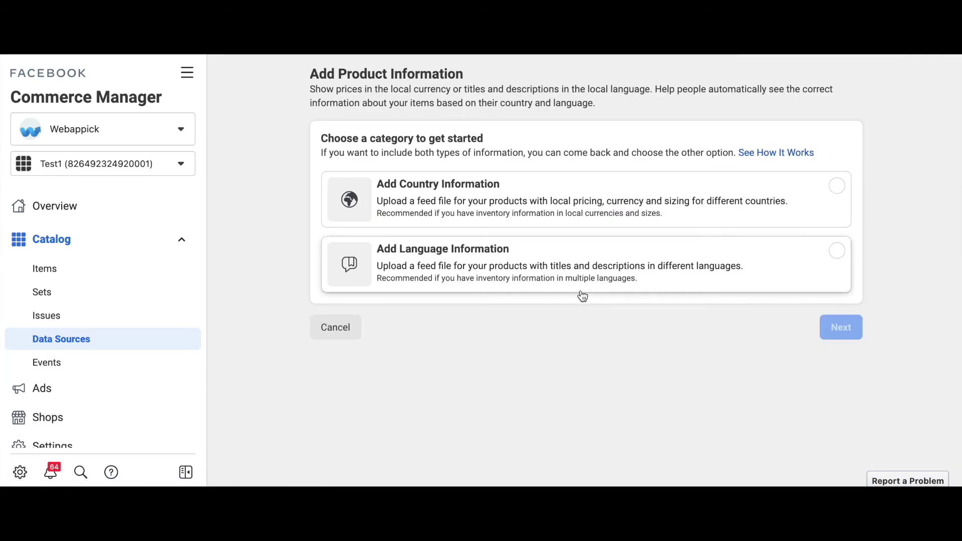
click(457, 273)
click(854, 334)
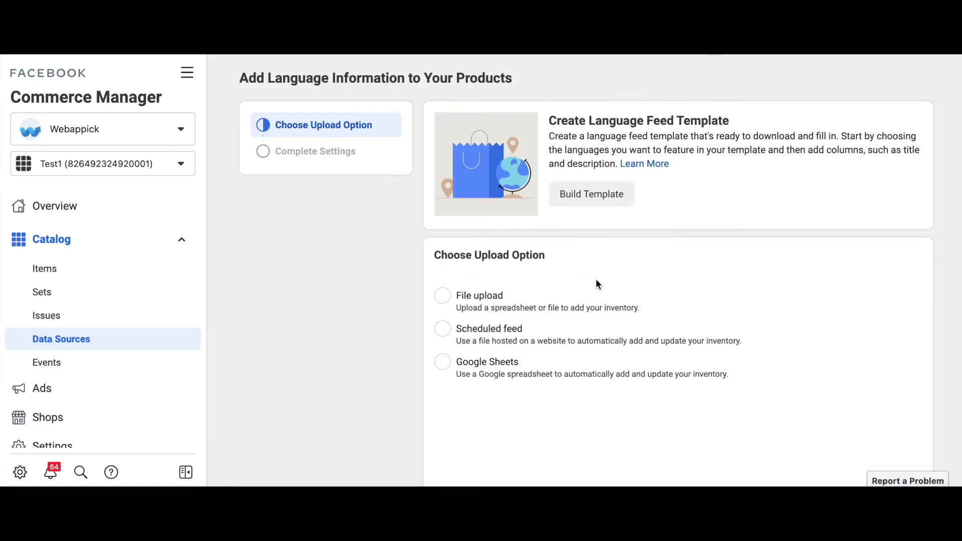
click(470, 331)
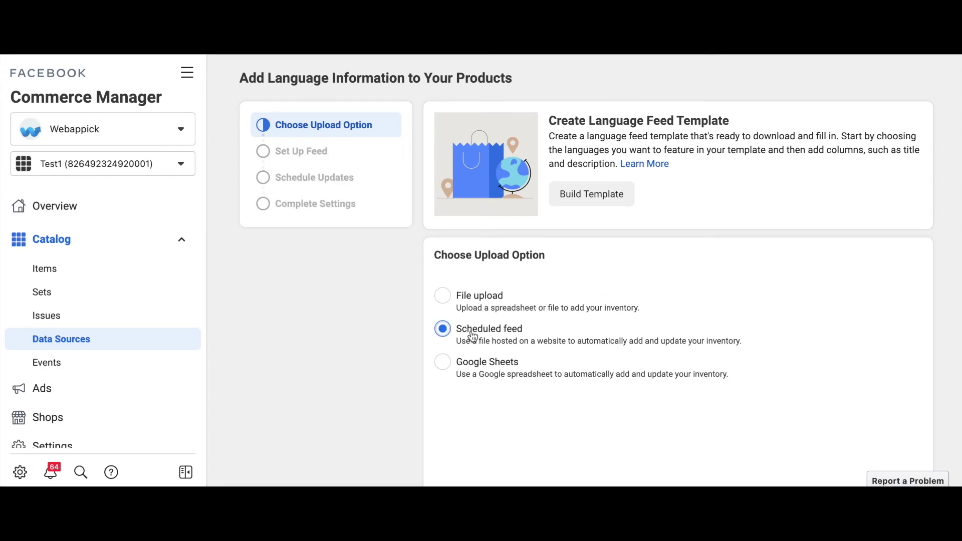
scroll(895, 269, down, 3)
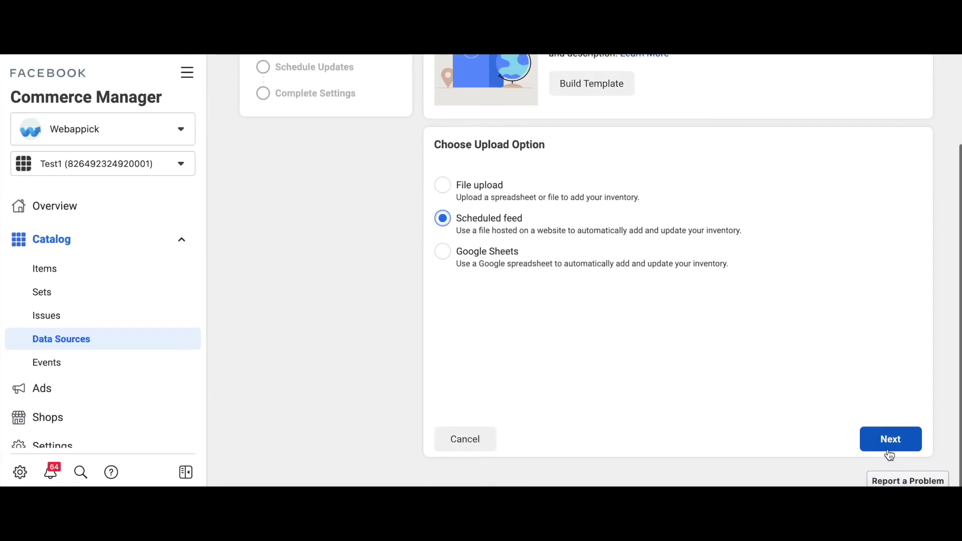
click(888, 448)
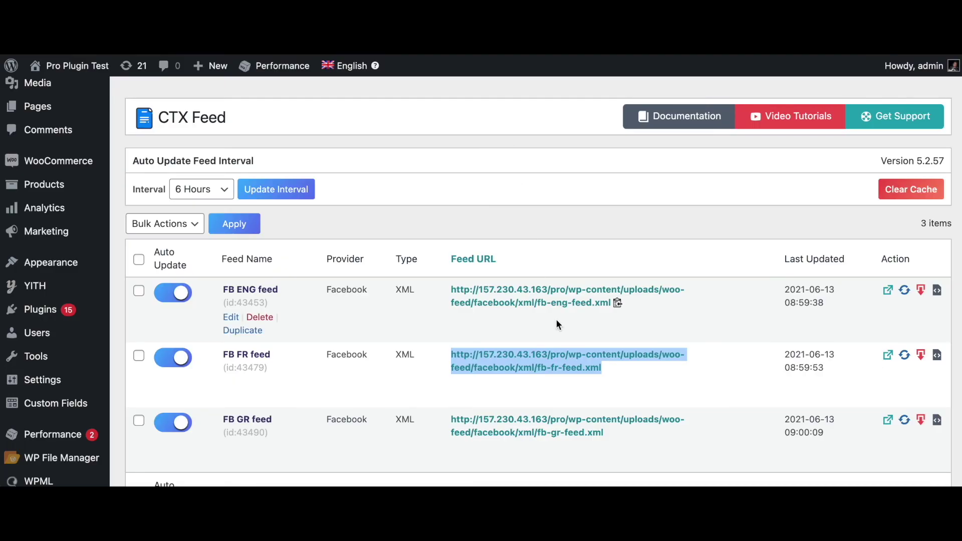
- Copy the FB GR feed URL (fb-gr-feed.xml) from CTX Feed, submit it as the second language feed's URL, and complete the upload issues stage
scroll(556, 320, down, 2)
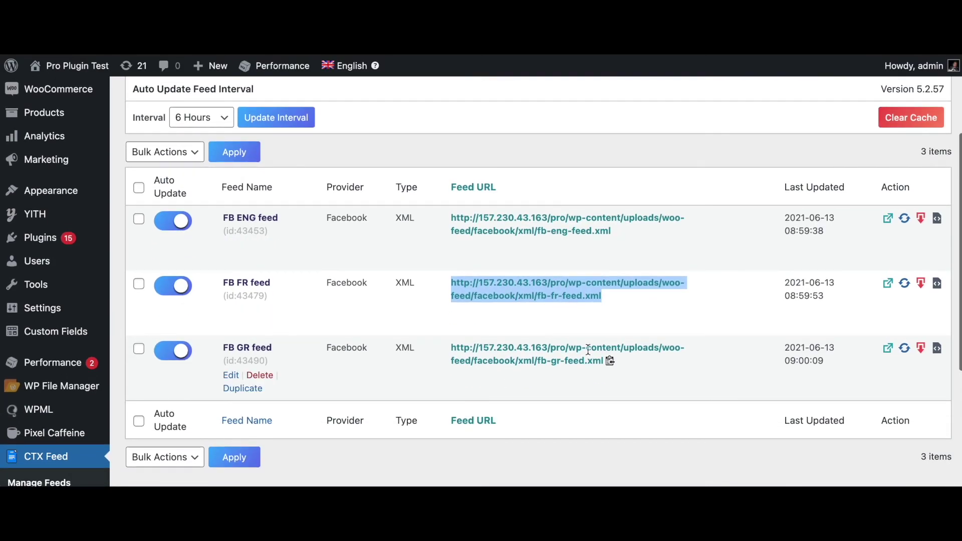
click(610, 362)
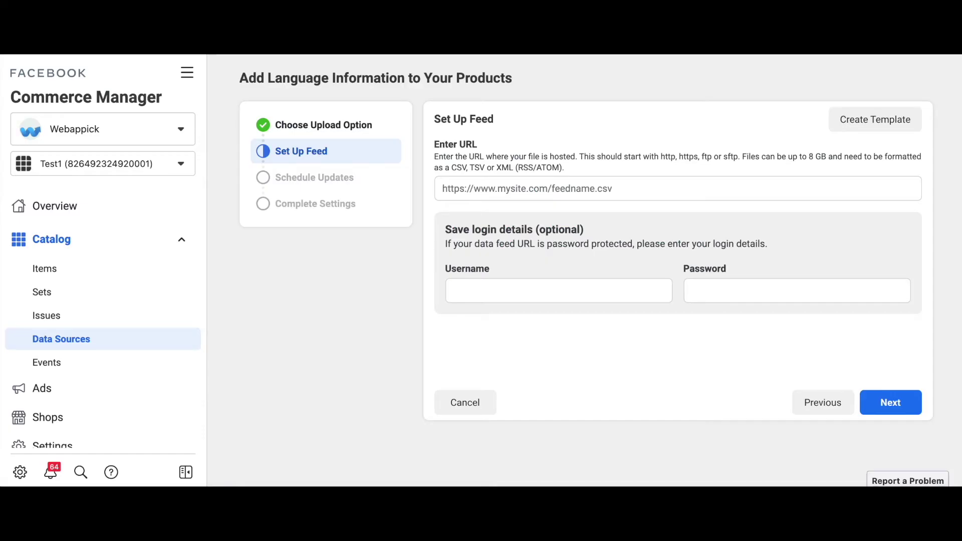
click(570, 185)
key(ctrl+v)
click(891, 406)
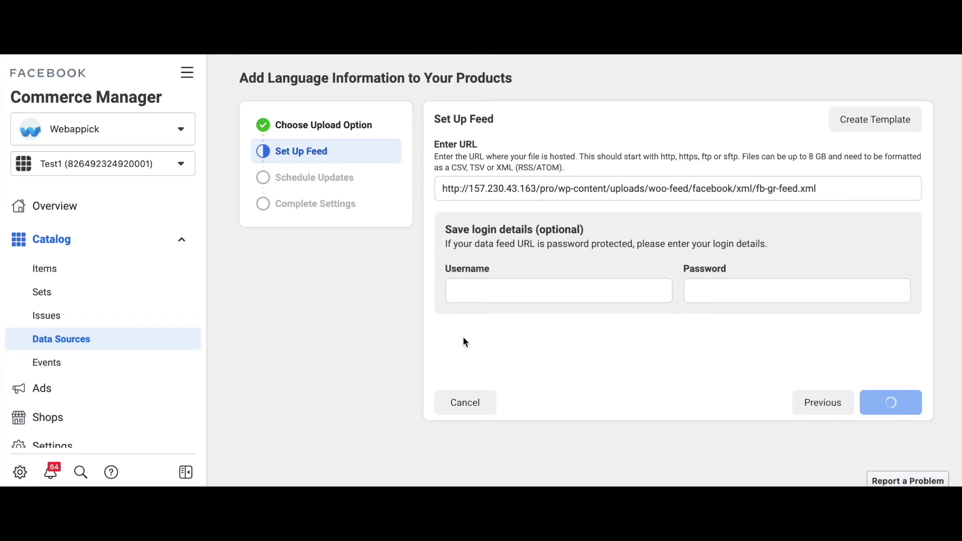
click(443, 321)
click(900, 407)
- Accept the default update schedule, upload the German data source as GR feed, and check the catalog's items and data sources
click(887, 393)
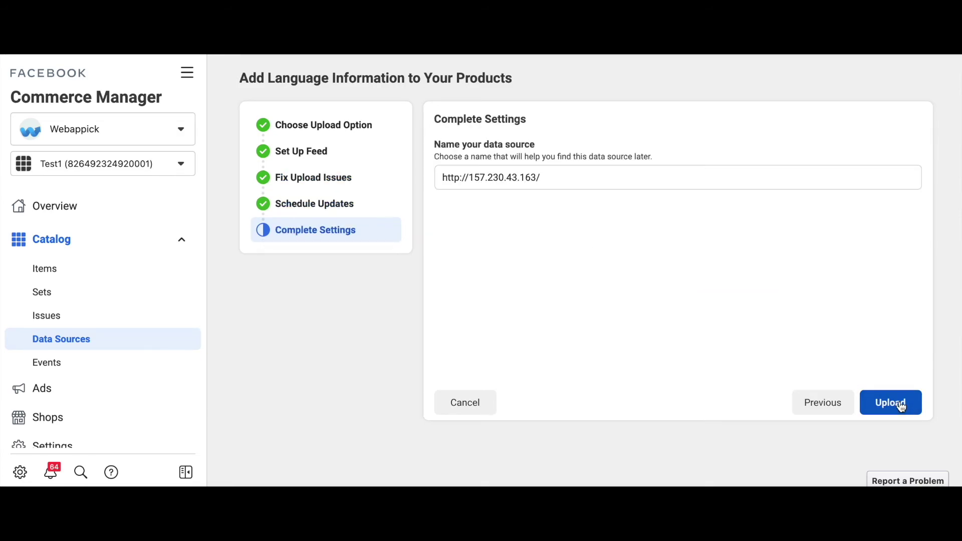
click(596, 179)
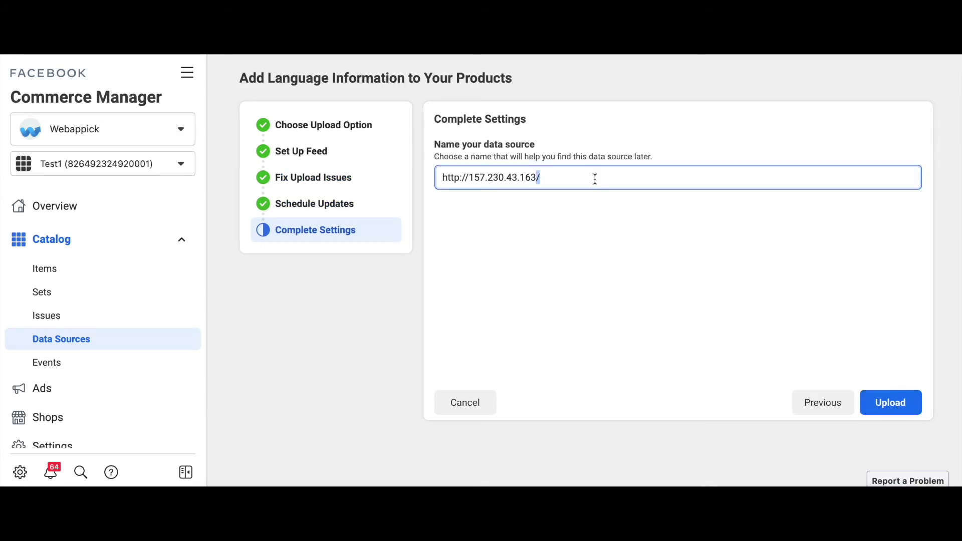
key(ctrl+a)
text(GR feed)
click(885, 405)
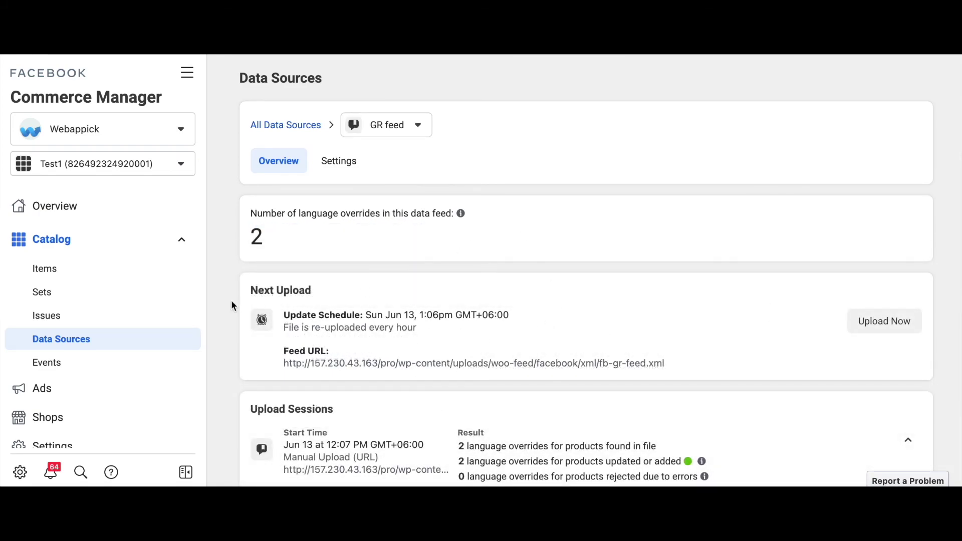
click(73, 273)
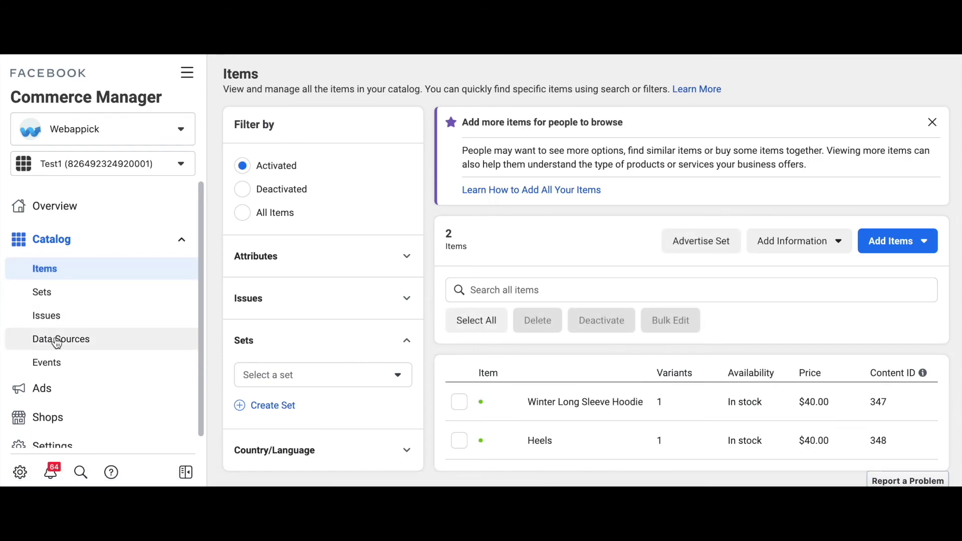
click(57, 341)
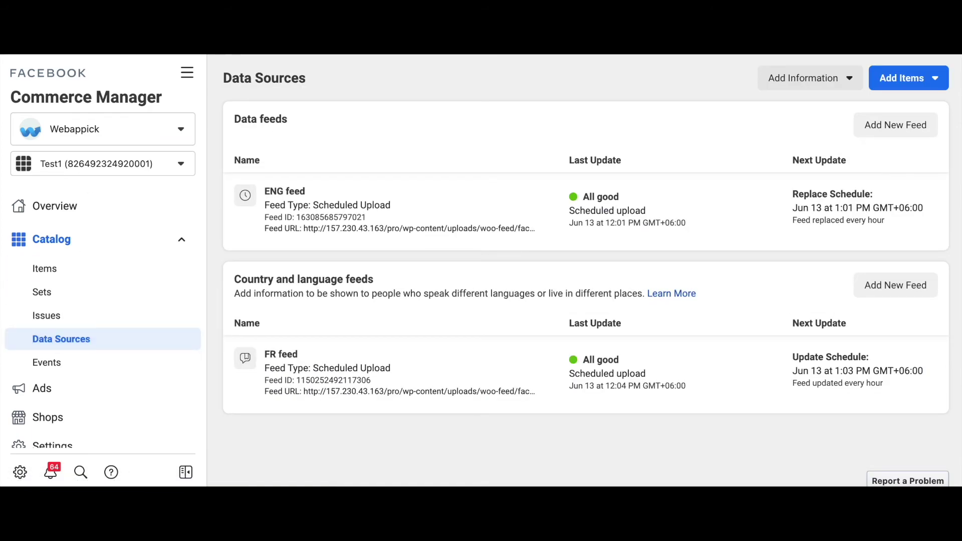
- Refresh the data sources to check the uploaded feeds, and open the catalog's item list
key(F5)
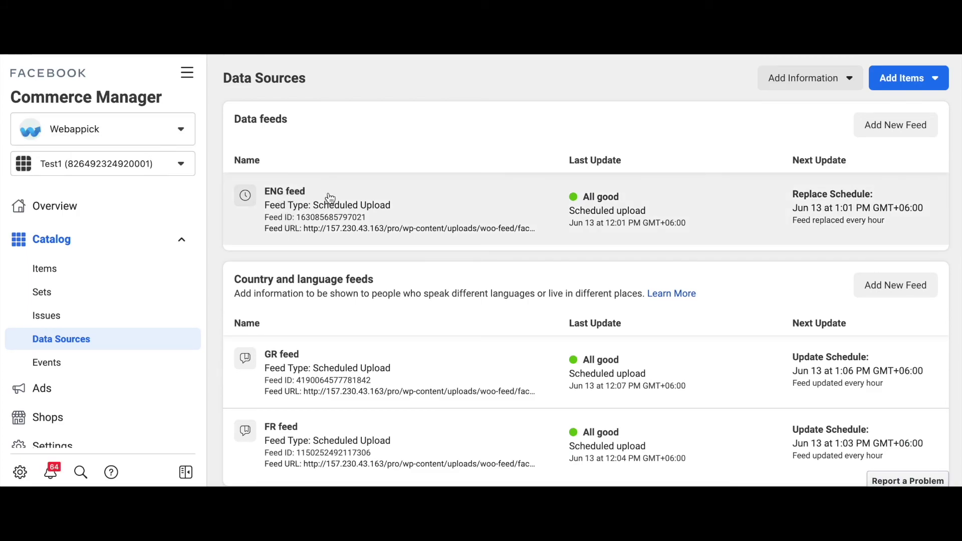
scroll(345, 271, down, 1)
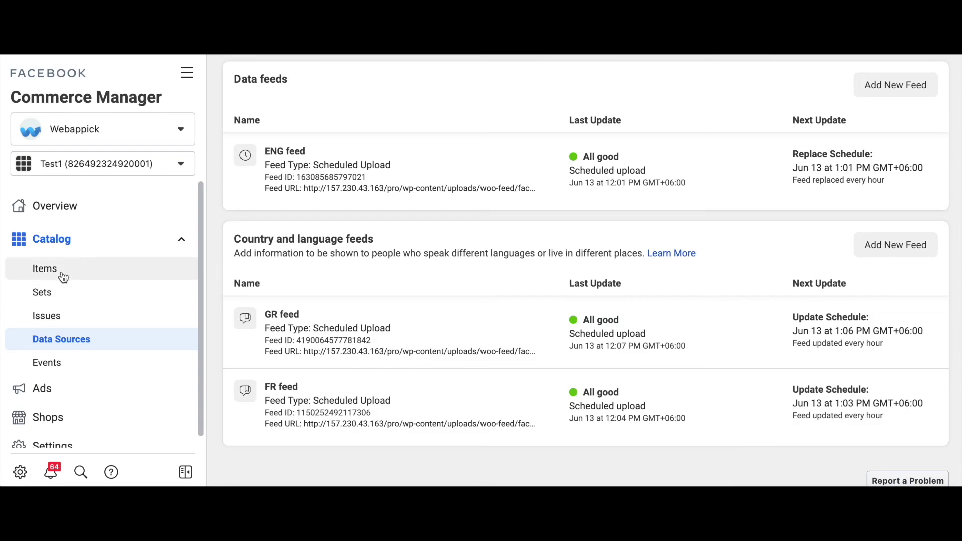
click(60, 274)
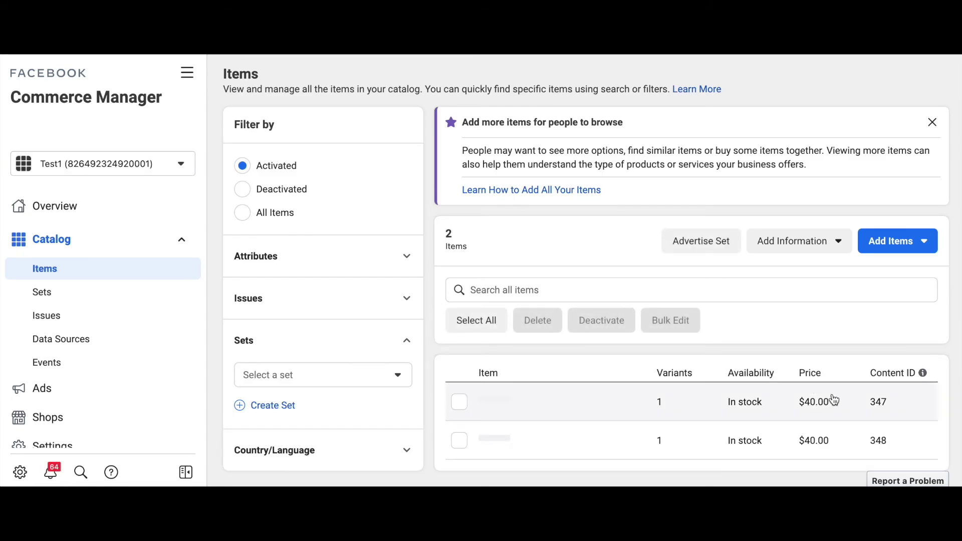
scroll(827, 396, down, 1)
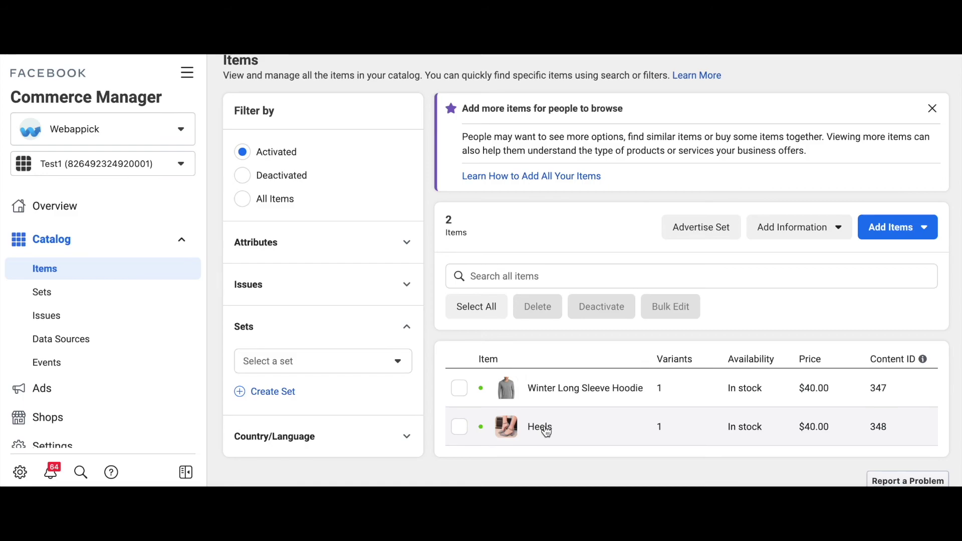
- Open the Winter Long Sleeve Hoodie item, view its details in French and German, and close it
click(568, 395)
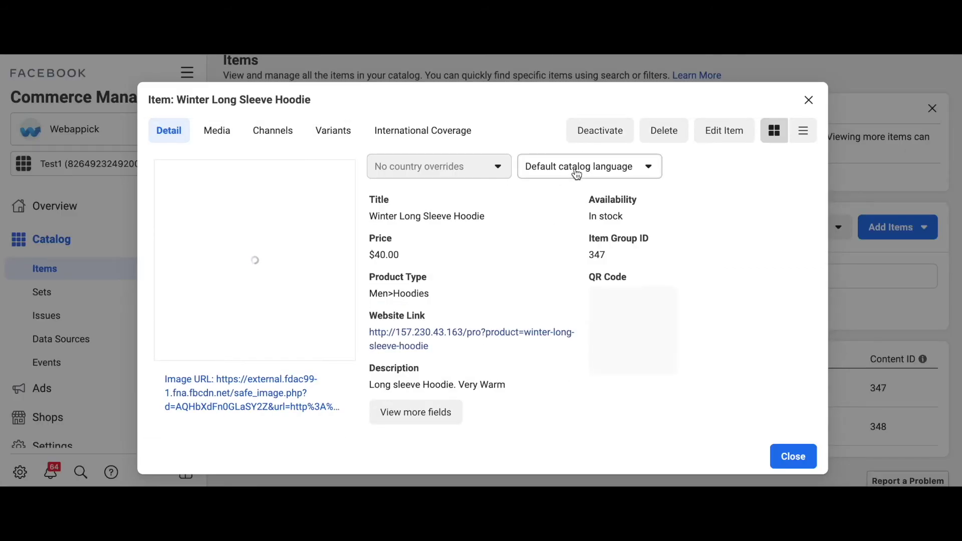
click(577, 170)
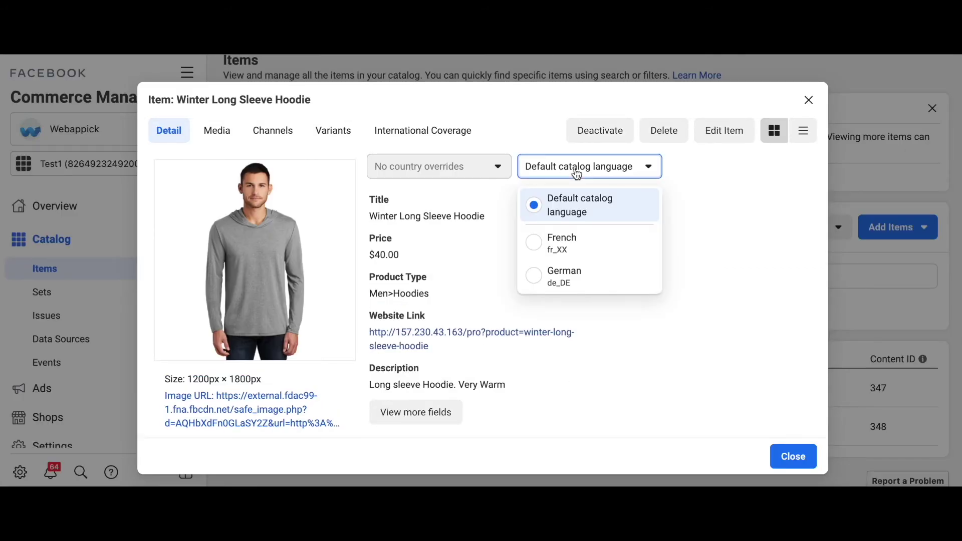
click(558, 245)
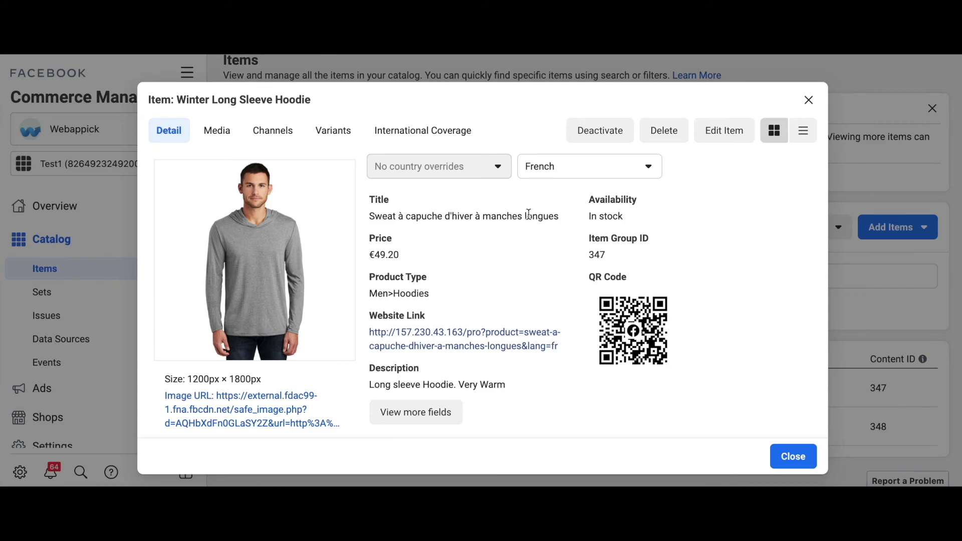
click(621, 169)
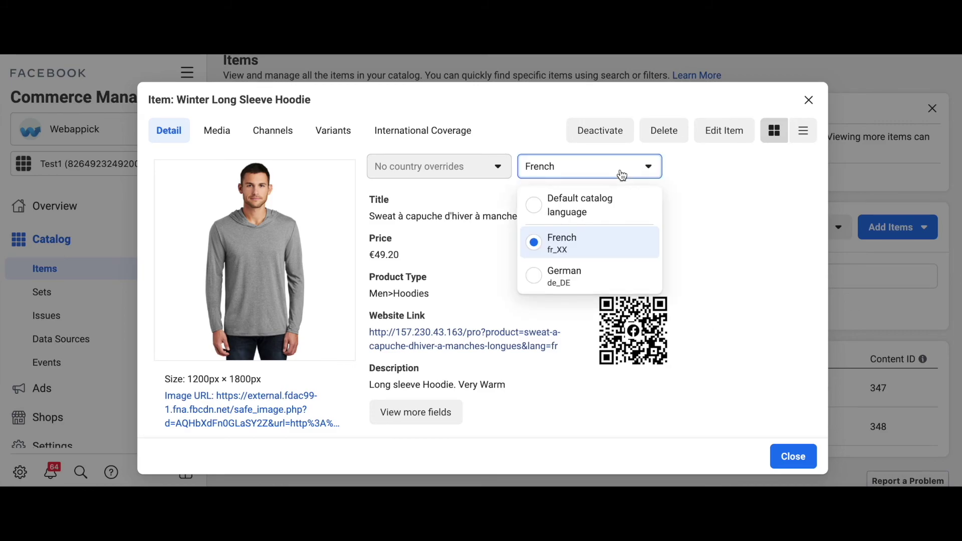
click(562, 276)
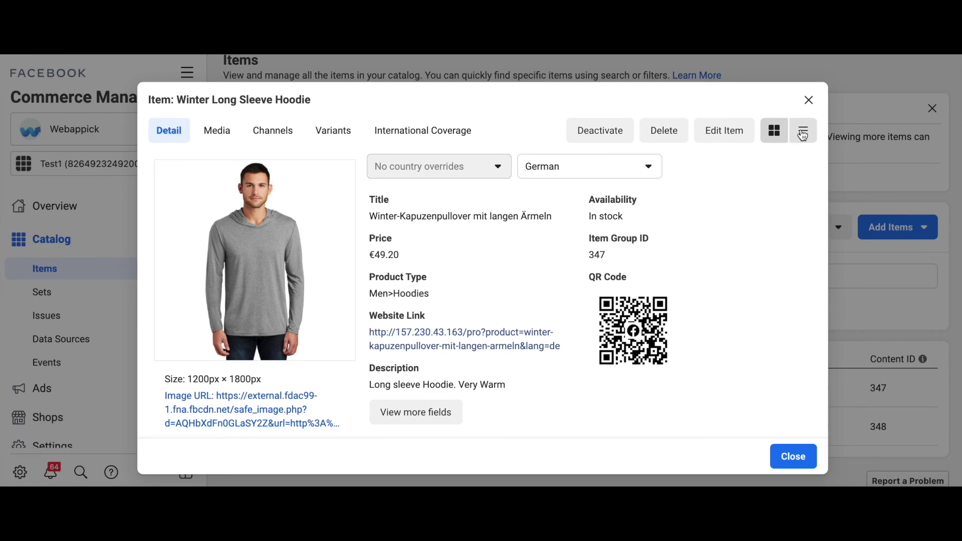
click(810, 102)
- Open the Heels item, view its French and German language versions, and close its details
click(566, 424)
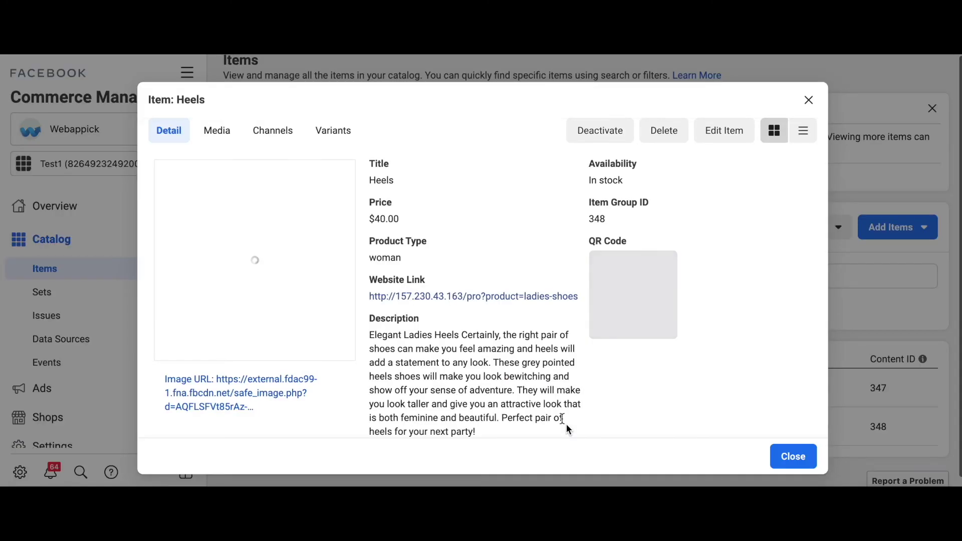
click(590, 166)
click(574, 239)
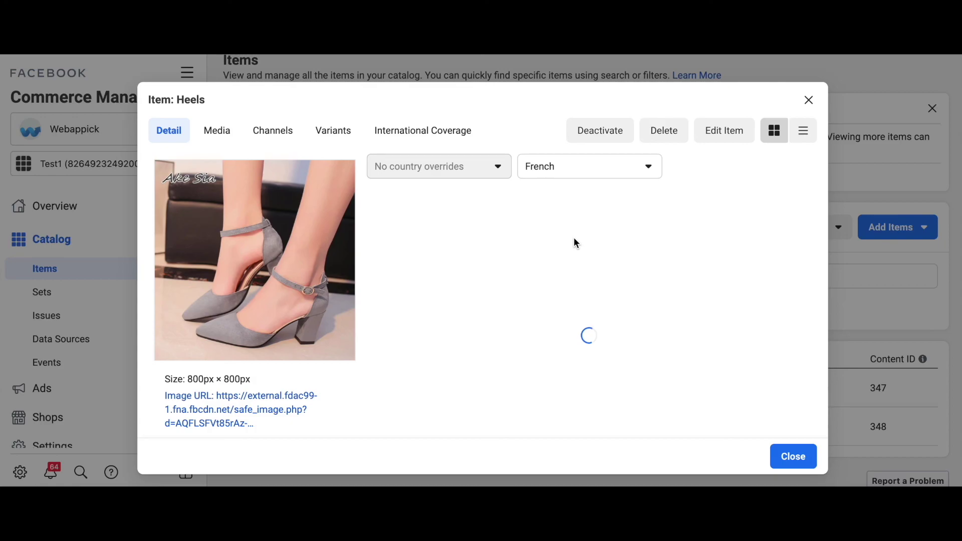
click(581, 167)
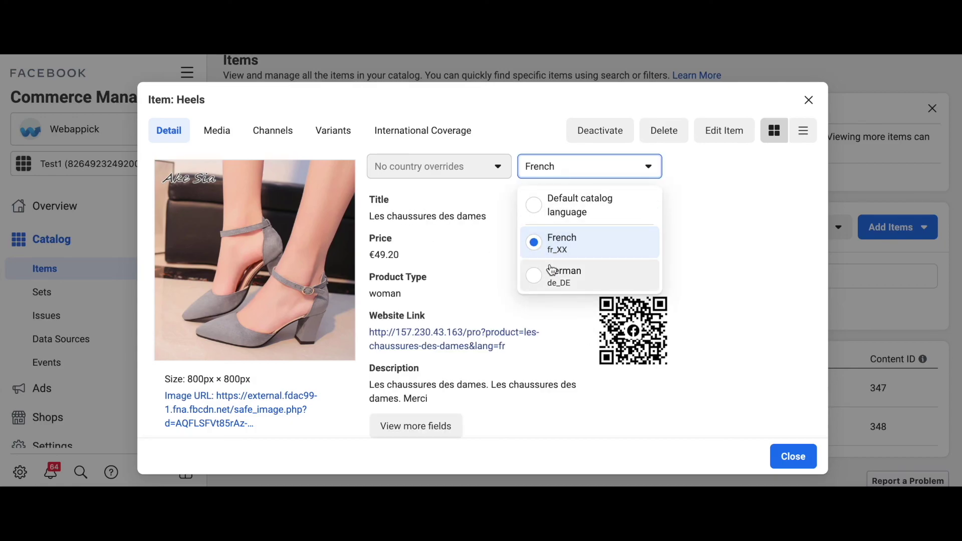
click(551, 274)
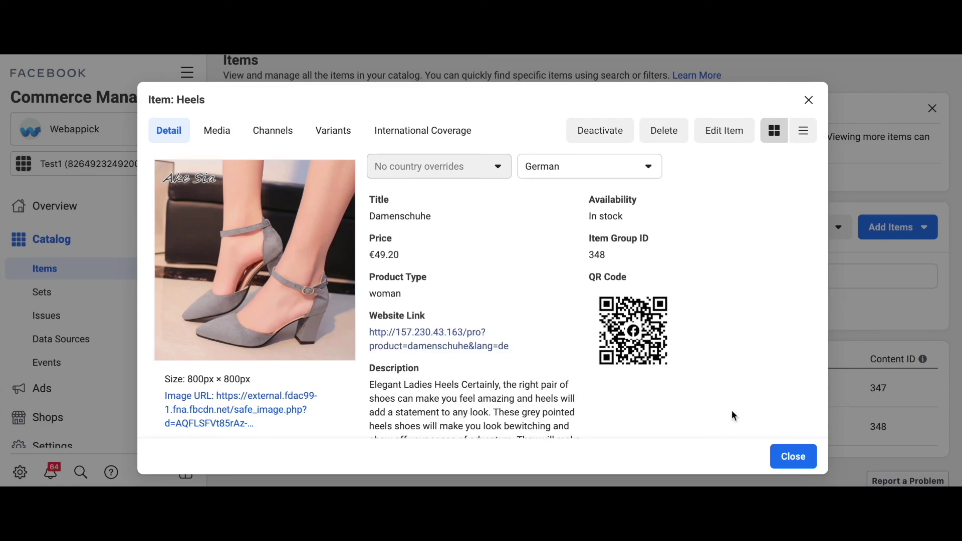
click(805, 462)
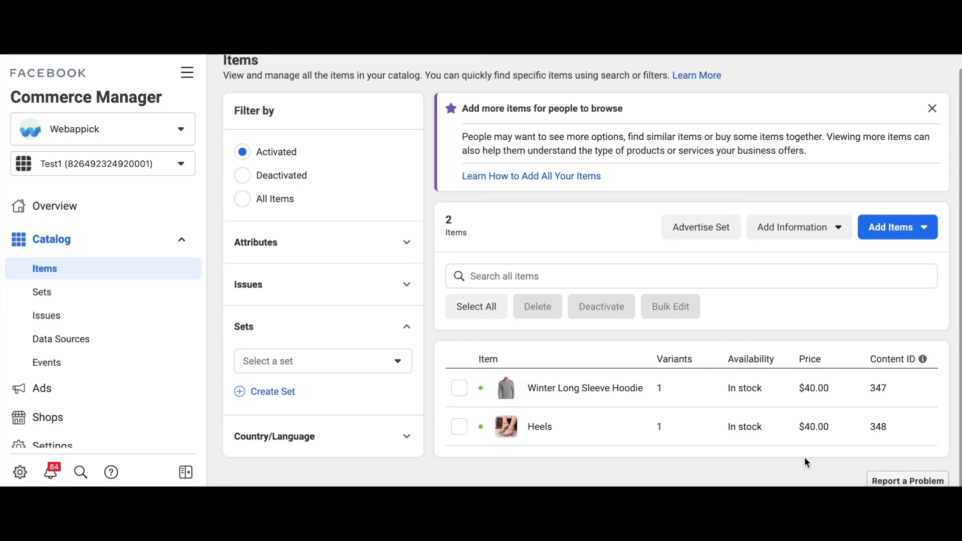